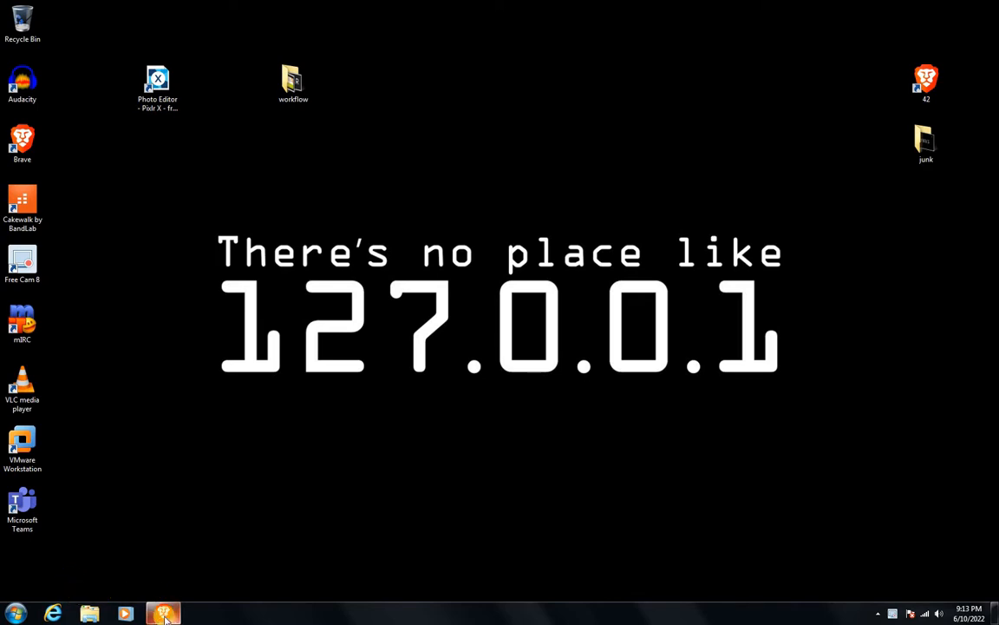
Step: Switch to the Pixlr site in the browser and open the YouTube thumbnail template image from the workflow folder in Pixlr X
mouse_move(165, 616)
left_click(148, 552)
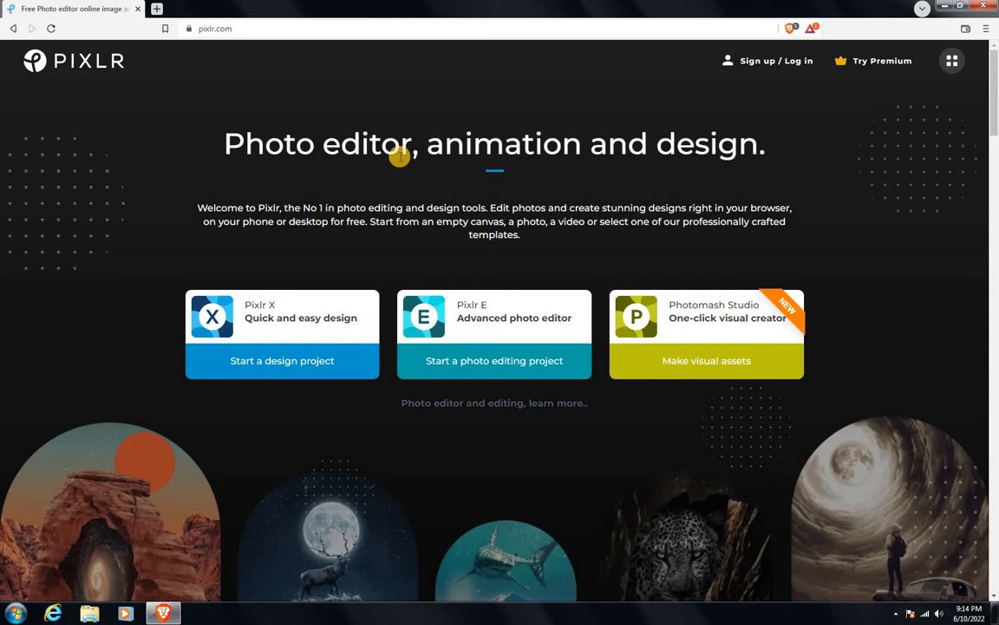
left_click(282, 337)
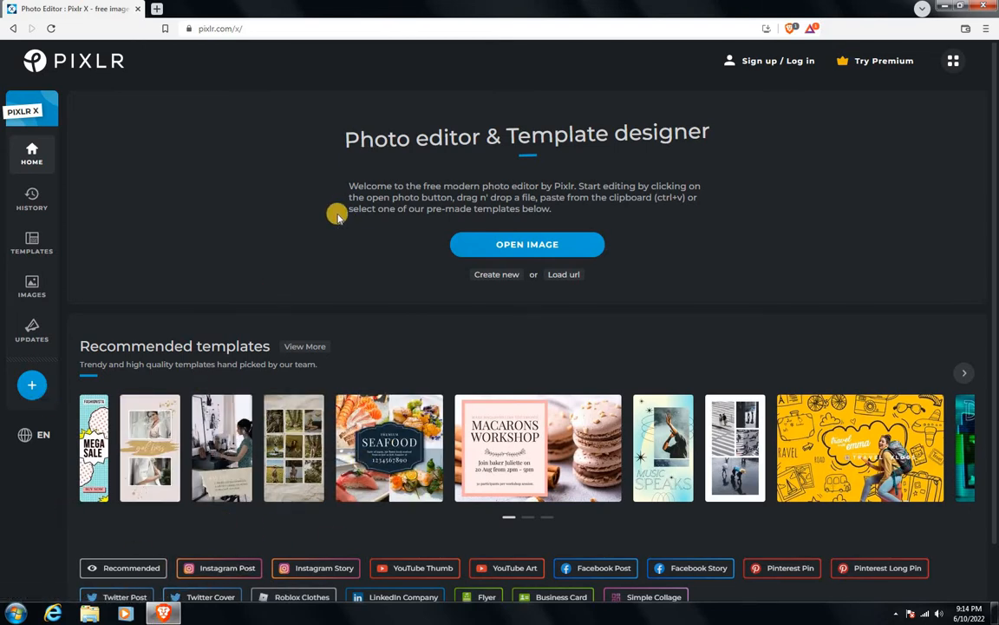
left_click(535, 247)
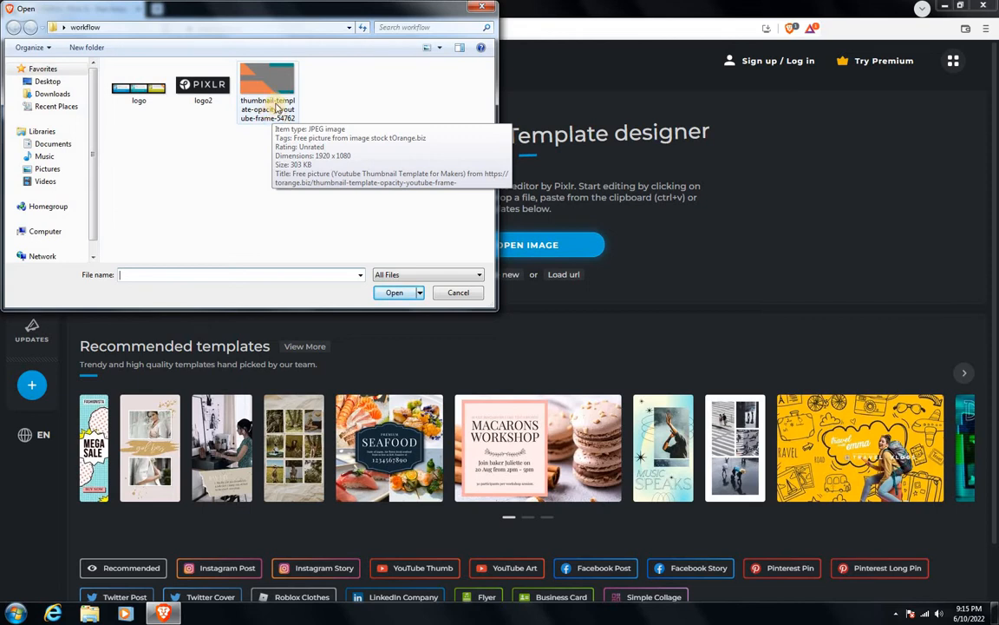
double_click(276, 104)
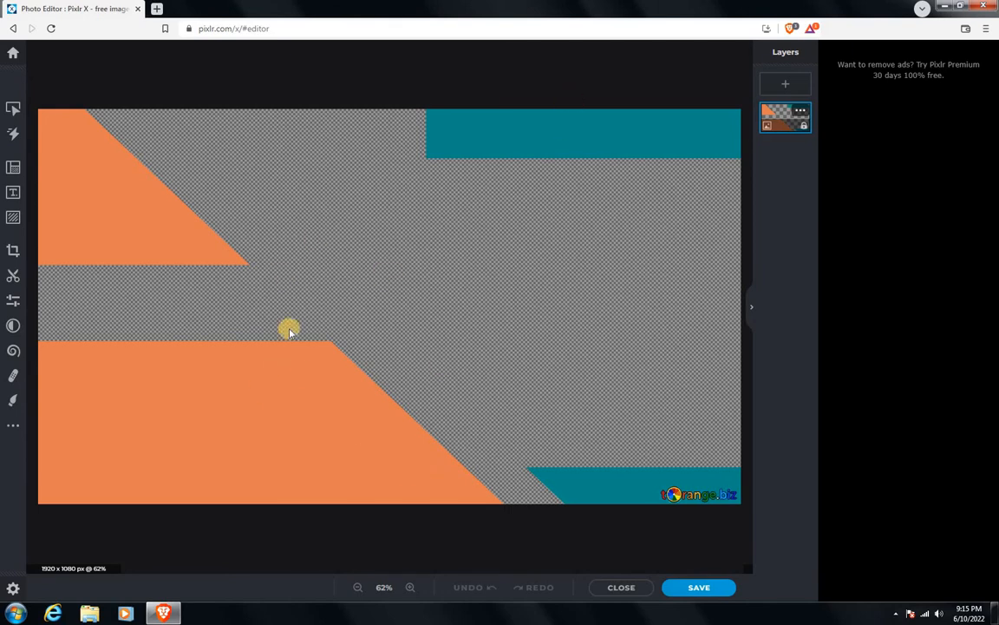
Step: Add the logo image from the workflow folder as a new image layer
left_click(786, 84)
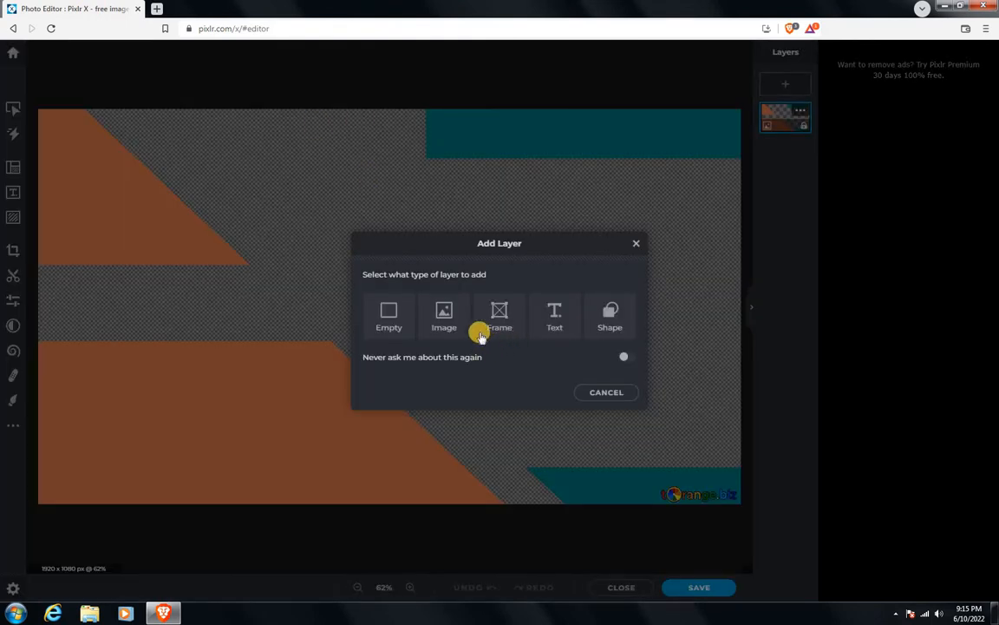
left_click(444, 315)
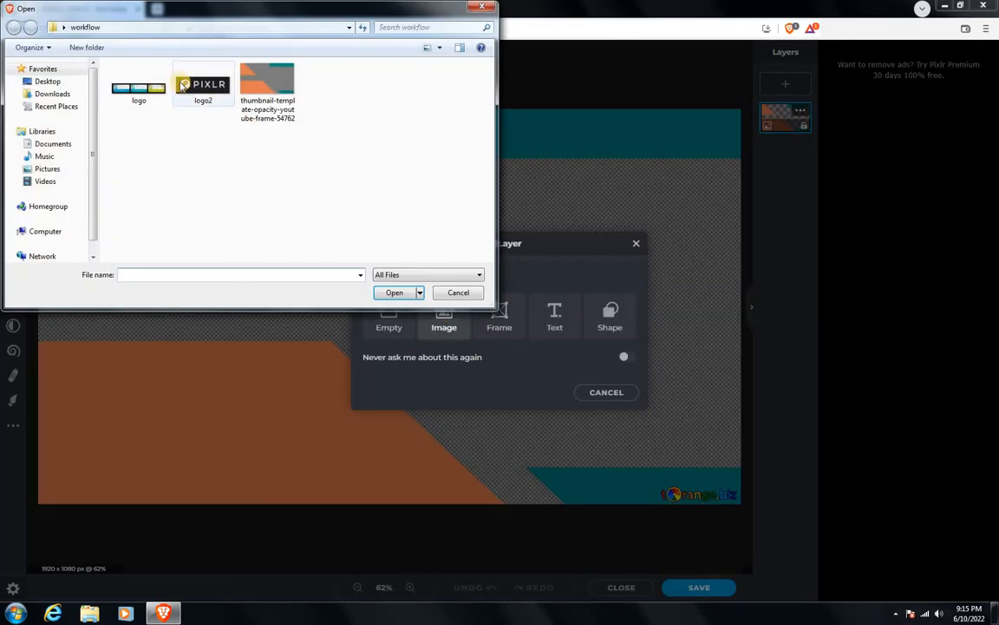
double_click(143, 87)
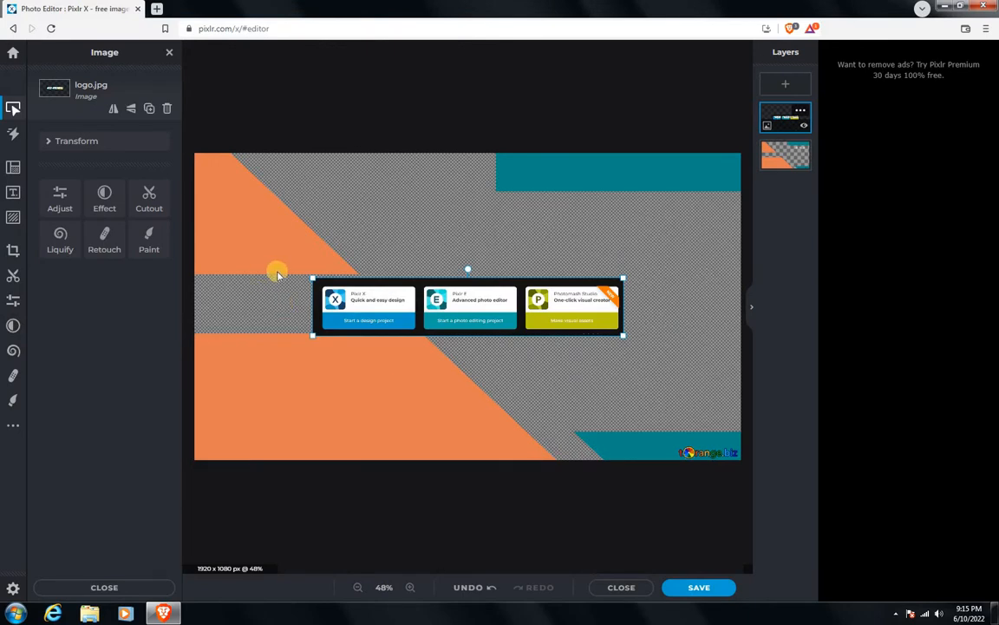
Step: Enlarge the three-card logo banner to span most of the canvas width and position it across the middle of the canvas
left_click_drag(310, 277, 238, 265)
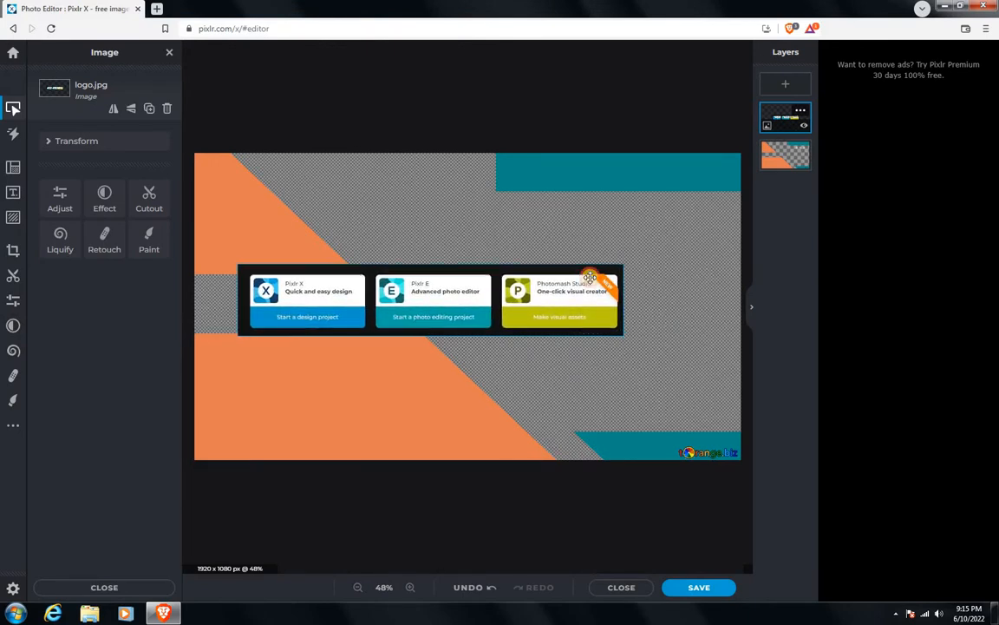
left_click_drag(624, 265, 684, 262)
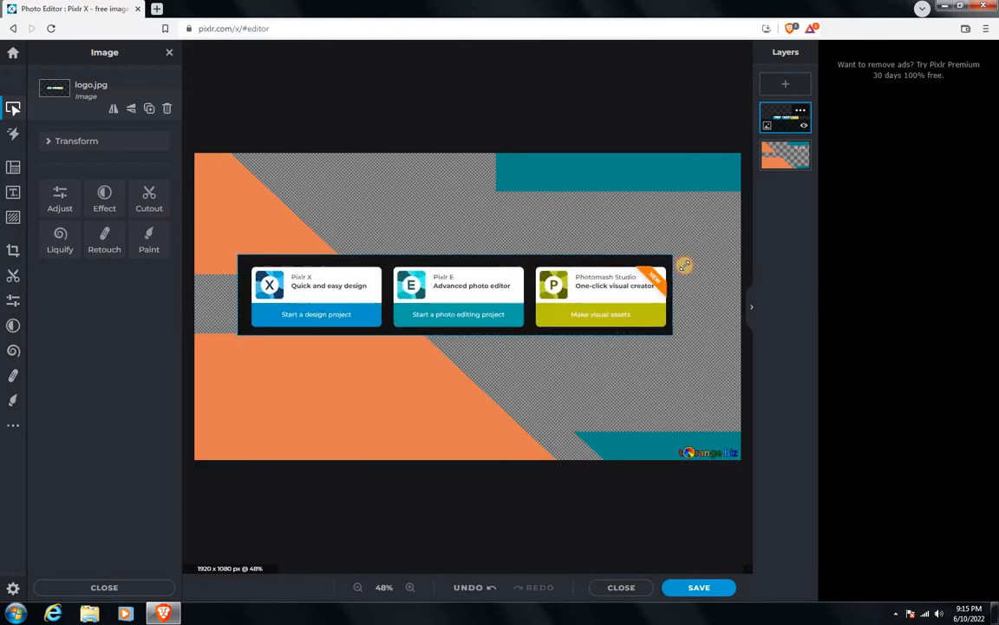
left_click_drag(460, 292, 491, 282)
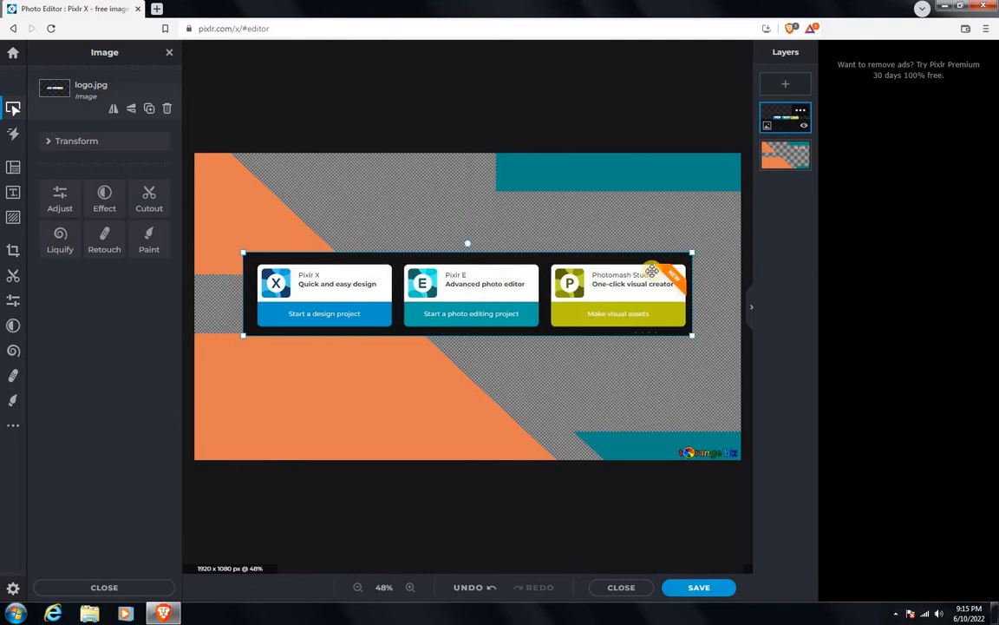
left_click_drag(701, 251, 708, 249)
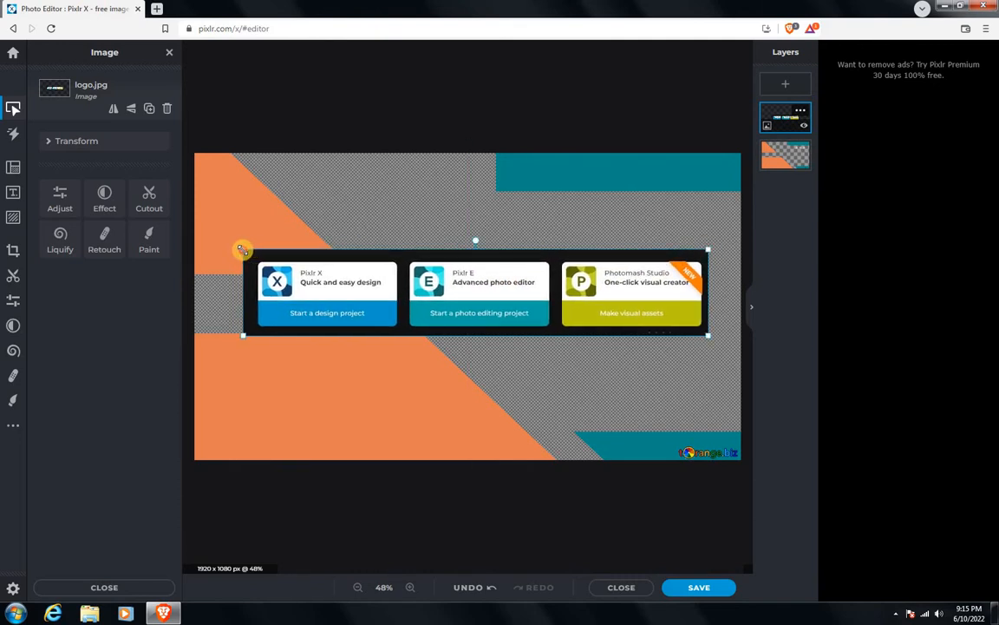
left_click_drag(243, 250, 234, 249)
left_click_drag(315, 284, 312, 297)
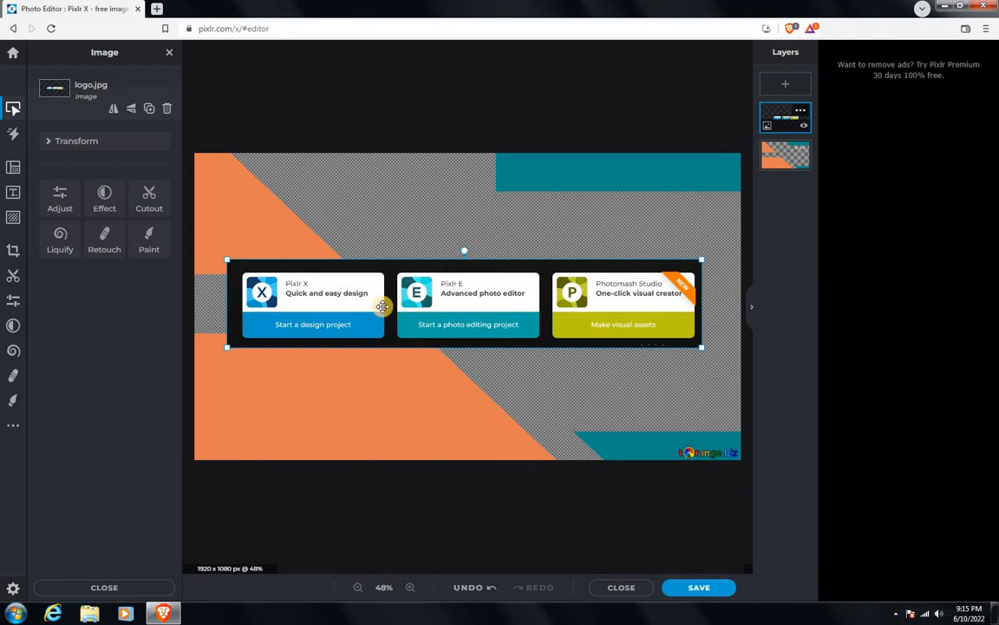
Step: Add the logo2 image as a new layer, enlarge it and place it above the left end of the three-card banner
left_click(785, 83)
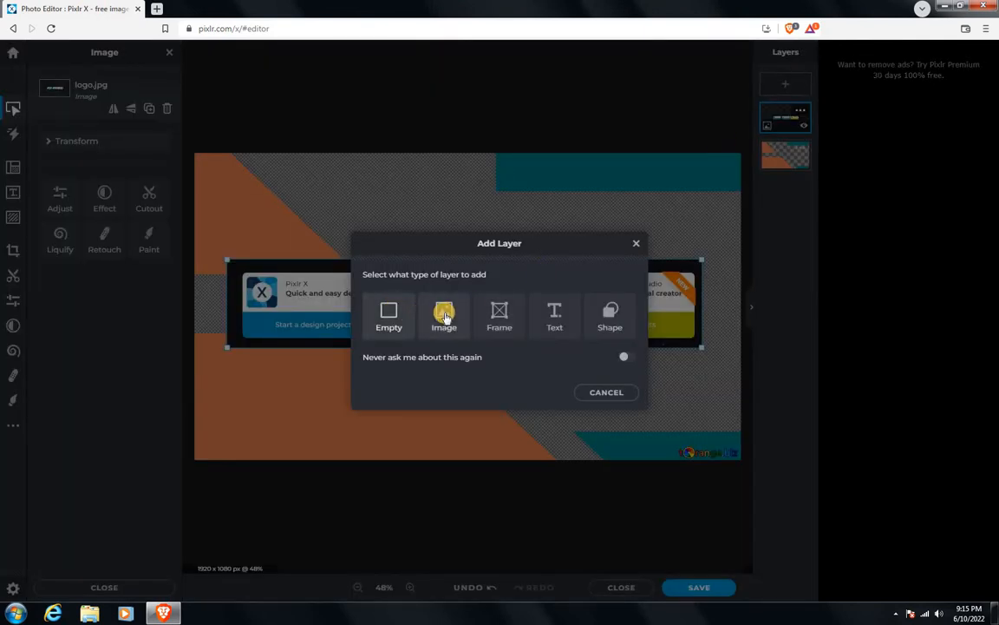
left_click(443, 315)
double_click(211, 91)
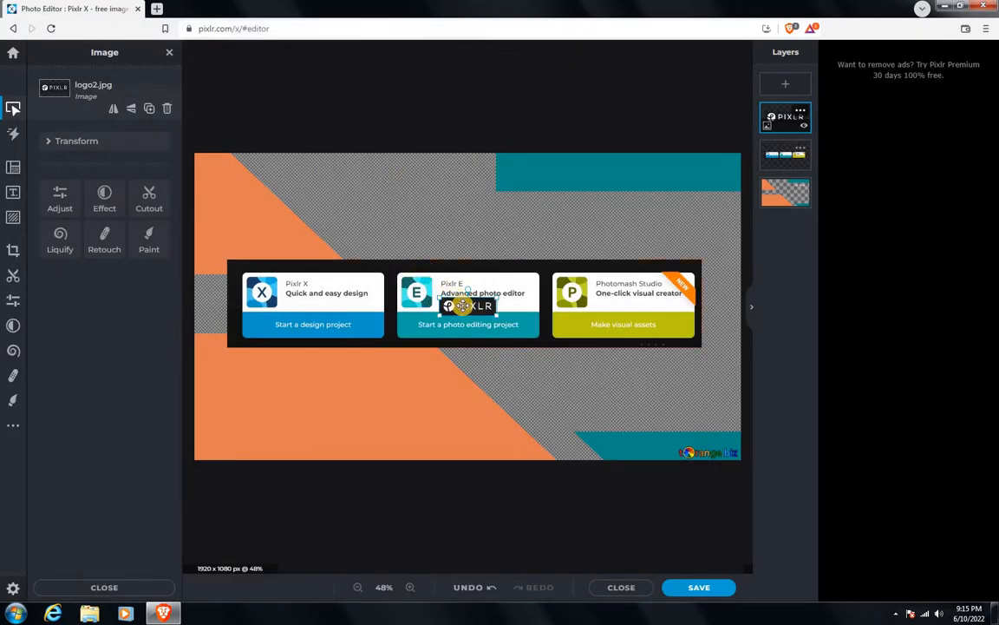
left_click_drag(463, 305, 338, 230)
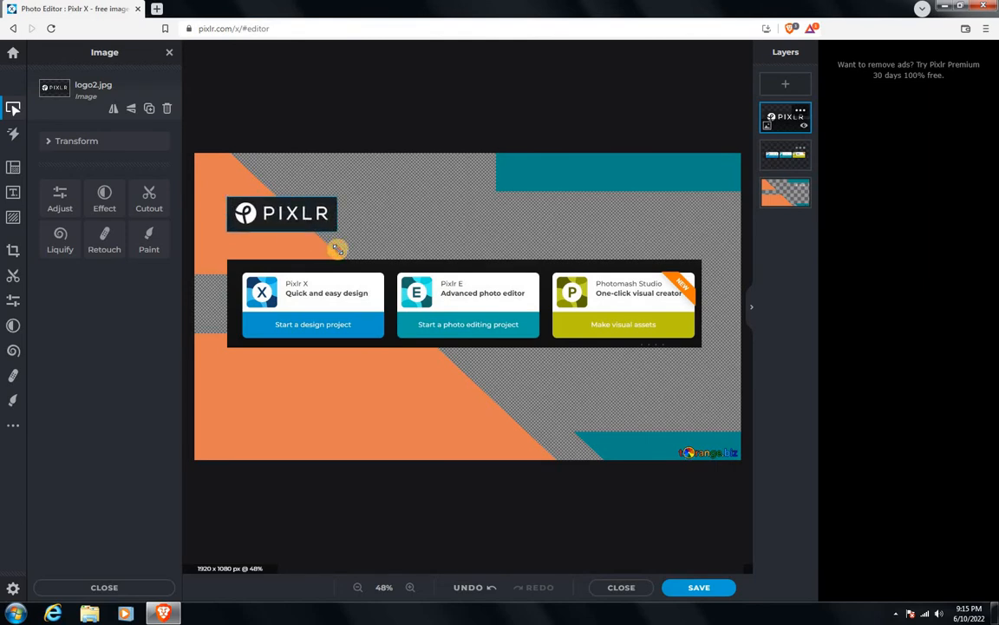
left_click_drag(271, 215, 262, 208)
Step: Add an empty layer directly above the background template layer
left_click(420, 98)
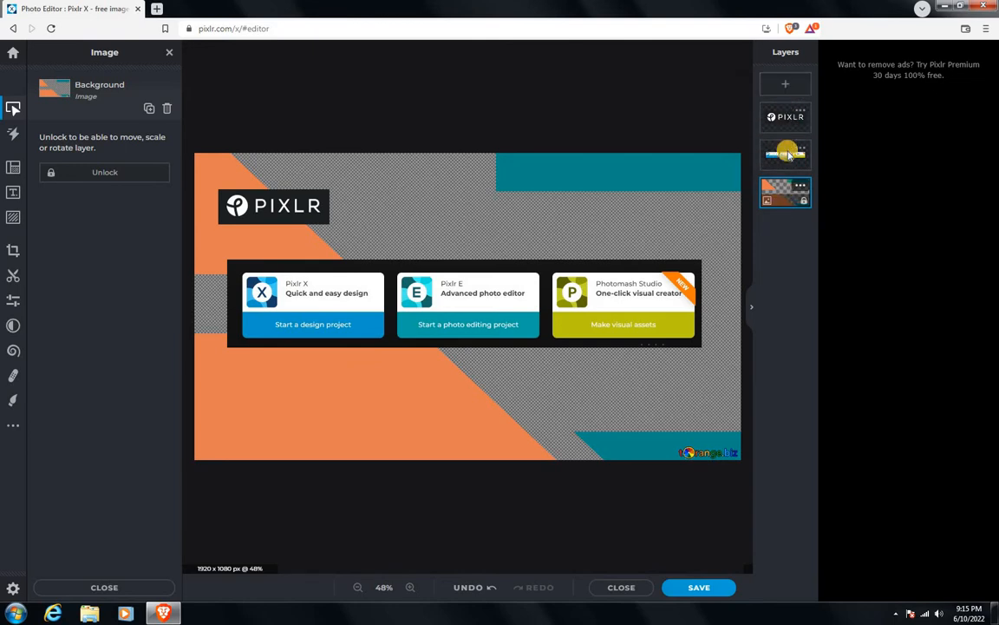
left_click(786, 86)
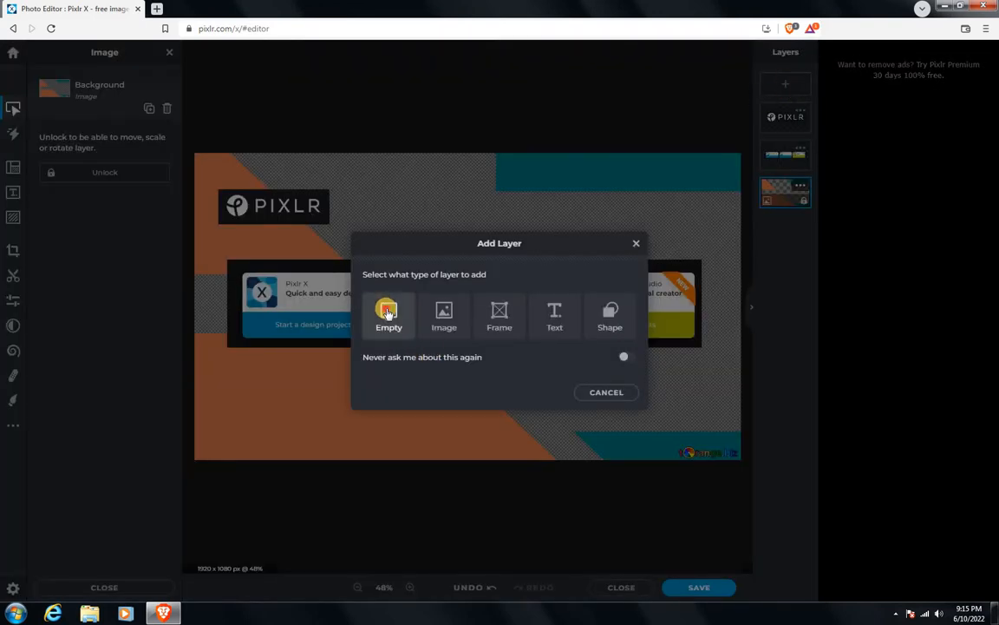
left_click(387, 309)
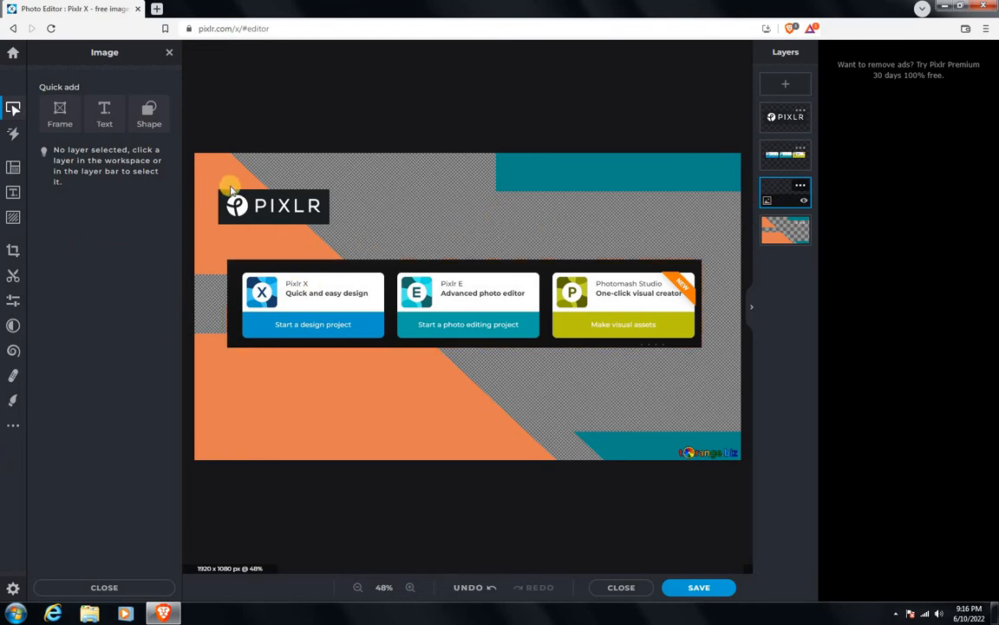
Step: Set the Draw brush colour to #1C2022 by sampling the dark background of the PIXLR logo
left_click(17, 402)
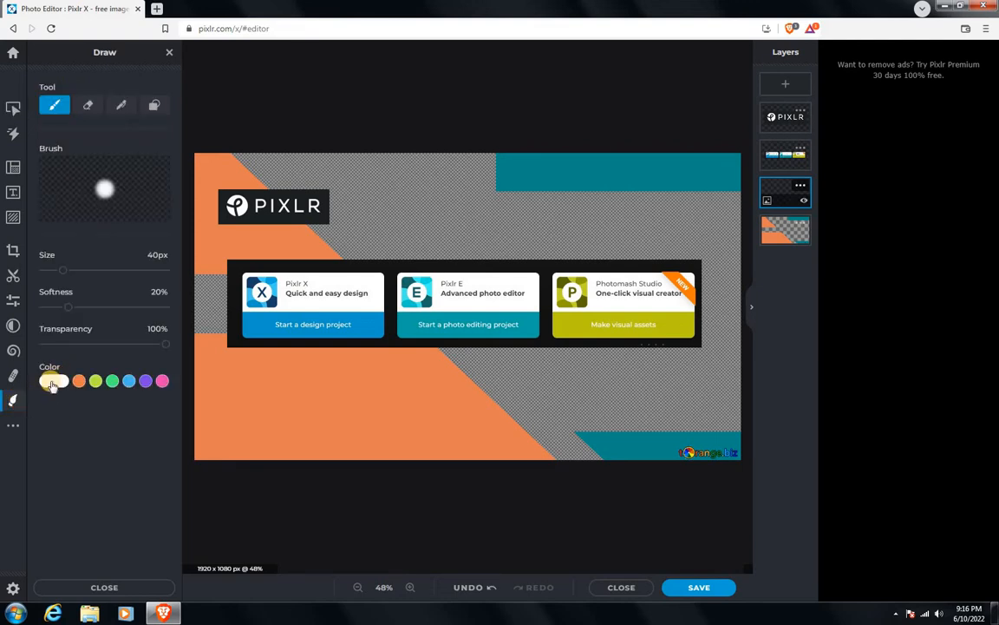
left_click(52, 383)
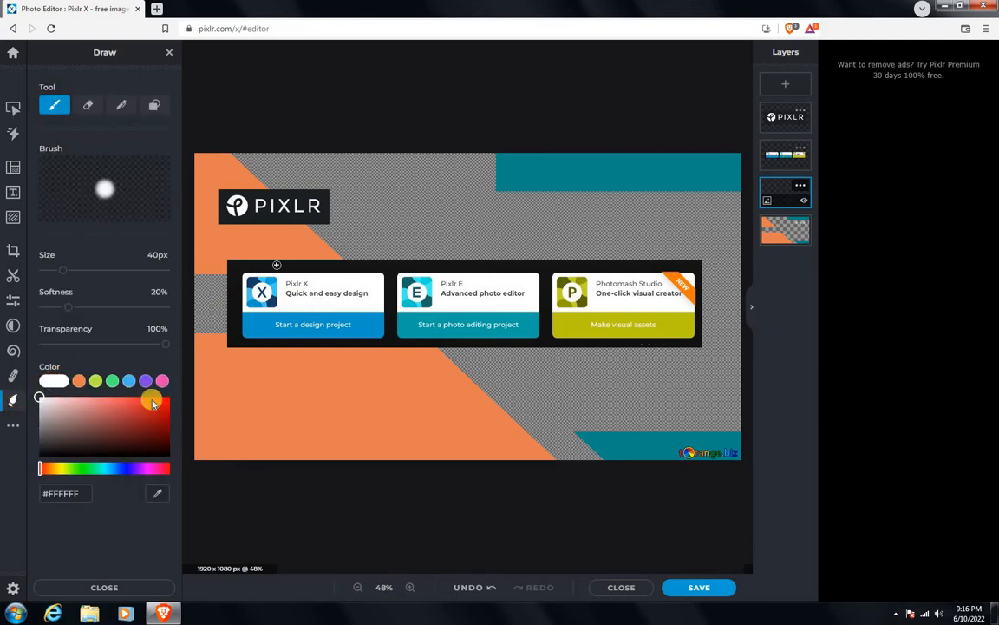
left_click(157, 494)
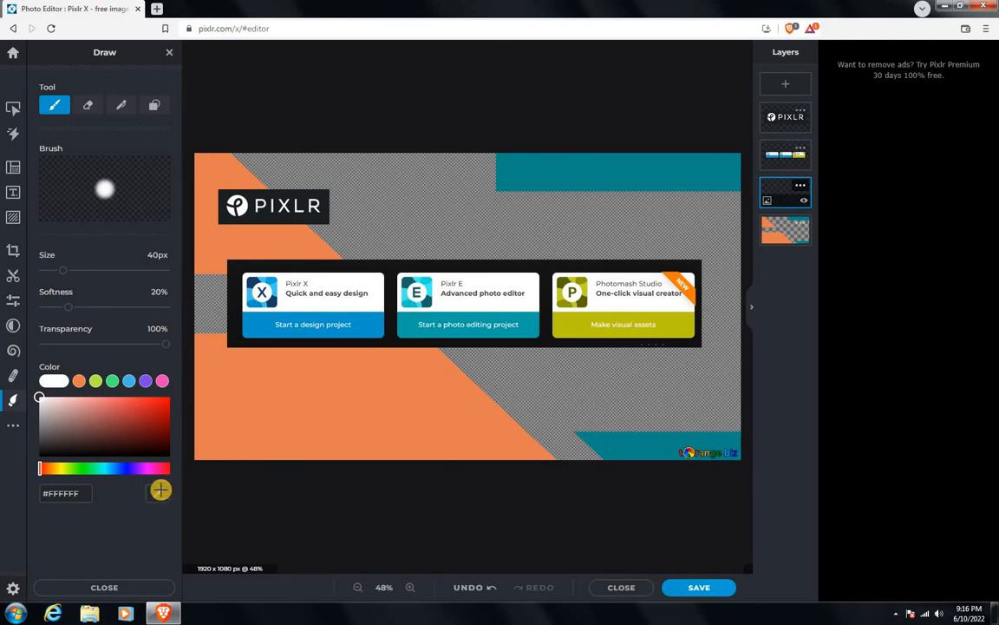
left_click(302, 203)
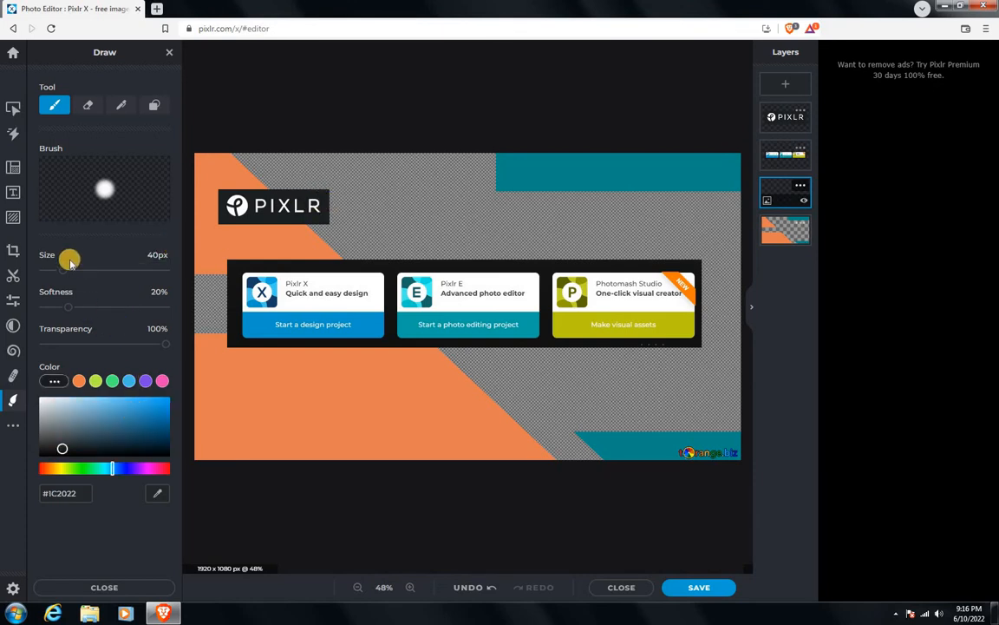
Step: Paint over the entire canvas on the empty layer with a 1000 px brush, and reduce the brush size to 42 px
left_click_drag(63, 269, 166, 270)
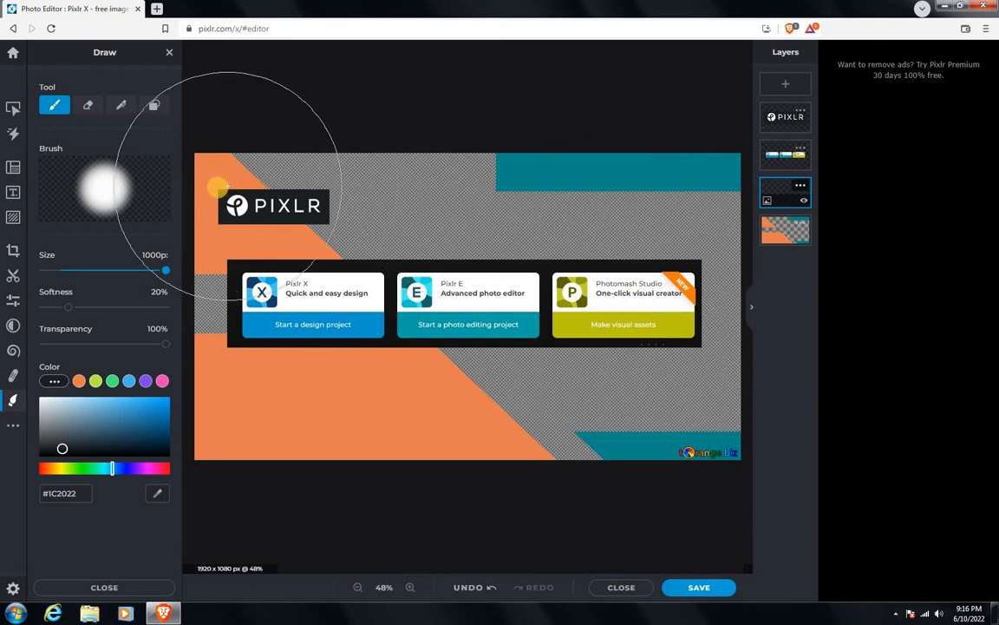
mouse_move(243, 178)
left_mouse_down()
mouse_move(212, 186)
mouse_move(716, 193)
mouse_move(571, 231)
mouse_move(228, 246)
mouse_move(359, 289)
mouse_move(700, 303)
mouse_move(688, 485)
mouse_move(676, 499)
mouse_move(605, 456)
mouse_move(341, 402)
left_mouse_up()
mouse_move(536, 393)
left_mouse_down()
mouse_move(246, 404)
mouse_move(226, 430)
mouse_move(206, 433)
mouse_move(193, 170)
mouse_move(187, 348)
mouse_move(226, 376)
mouse_move(699, 285)
mouse_move(693, 164)
mouse_move(229, 176)
mouse_move(785, 194)
mouse_move(743, 360)
mouse_move(582, 387)
left_mouse_up()
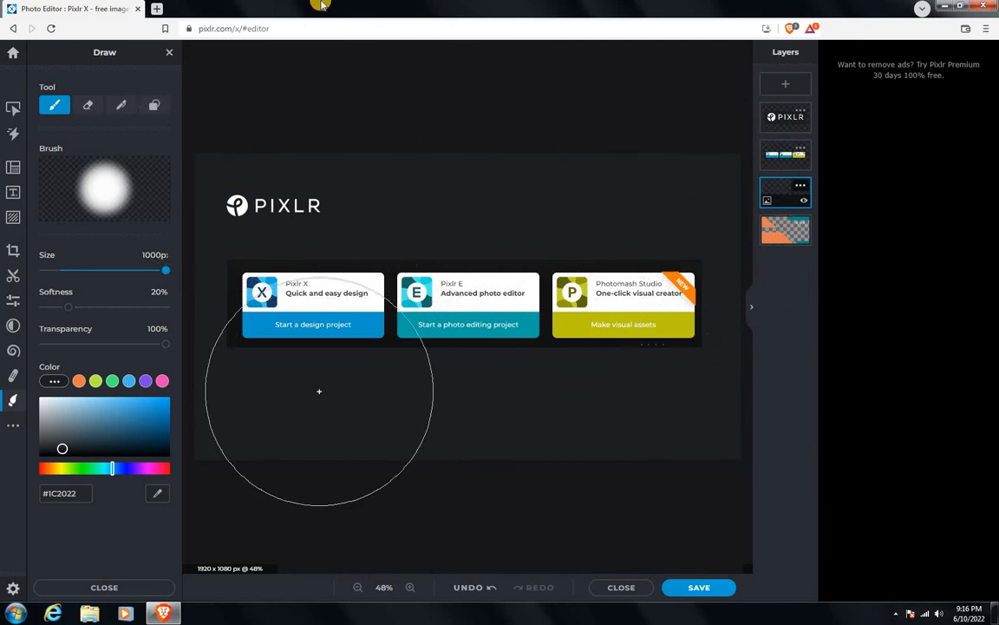
left_click(64, 270)
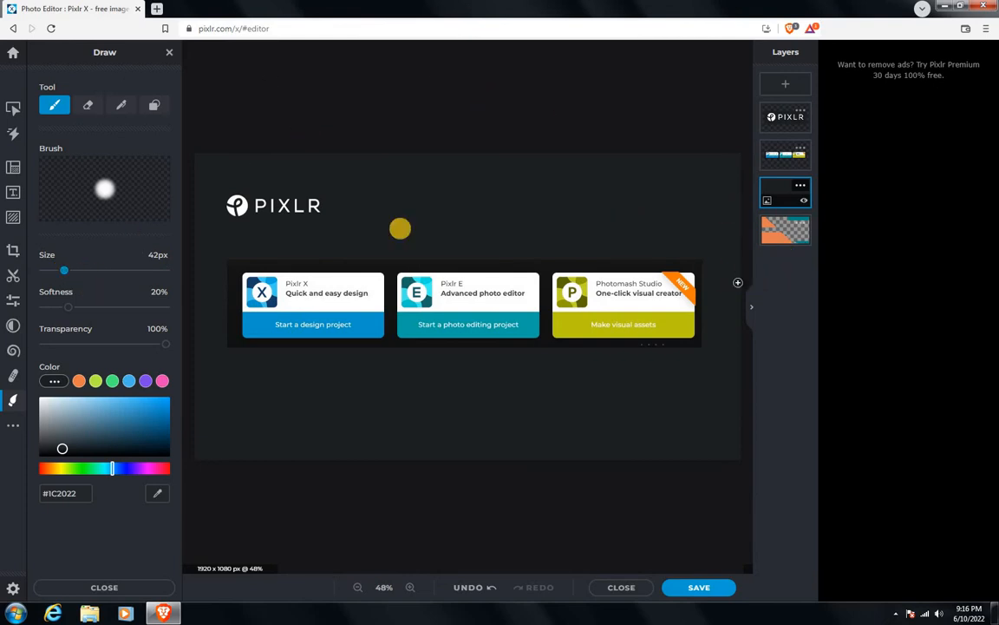
Step: Add a text layer, bring it to the top of the layer stack and place it just below the three-card banner
left_click(787, 85)
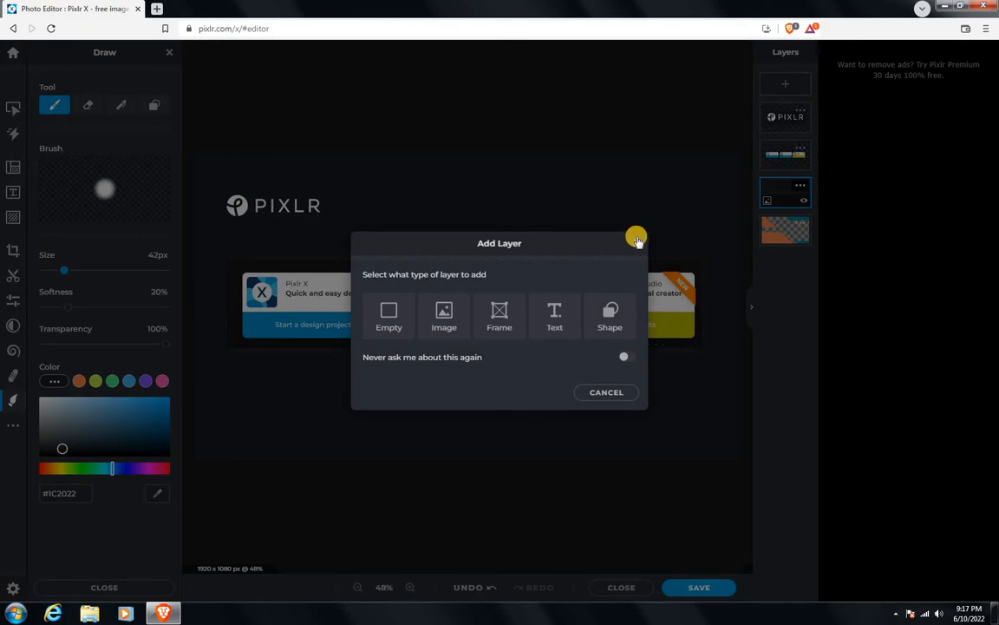
left_click(554, 318)
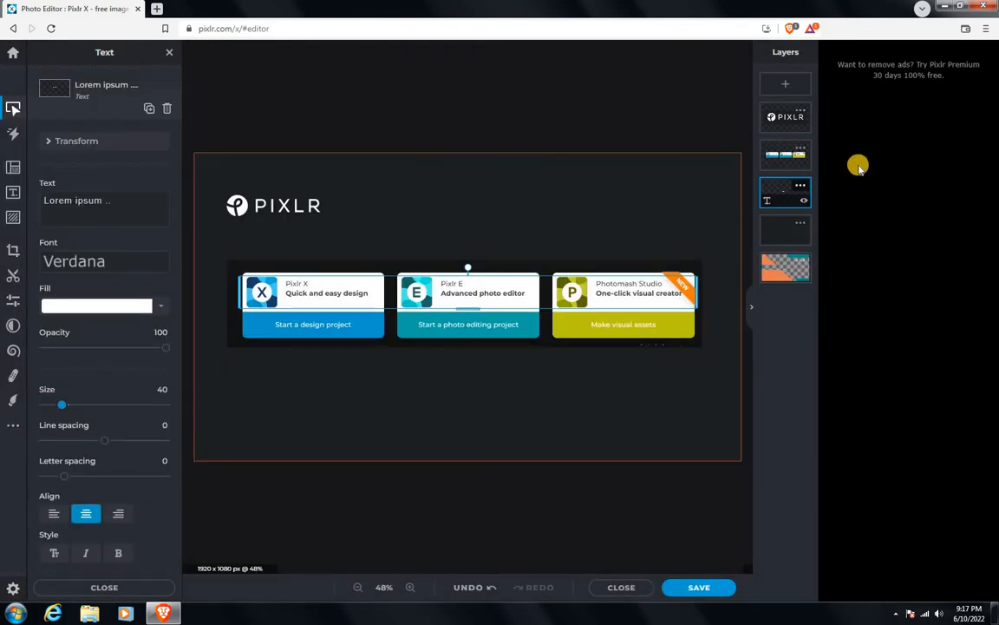
left_click_drag(786, 198, 787, 117)
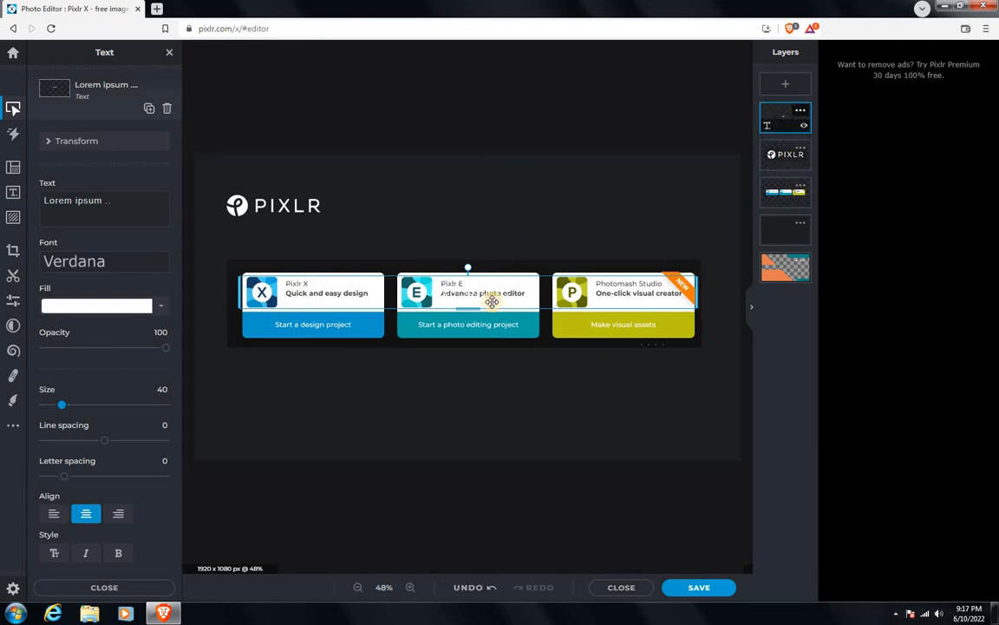
left_click_drag(484, 294, 475, 379)
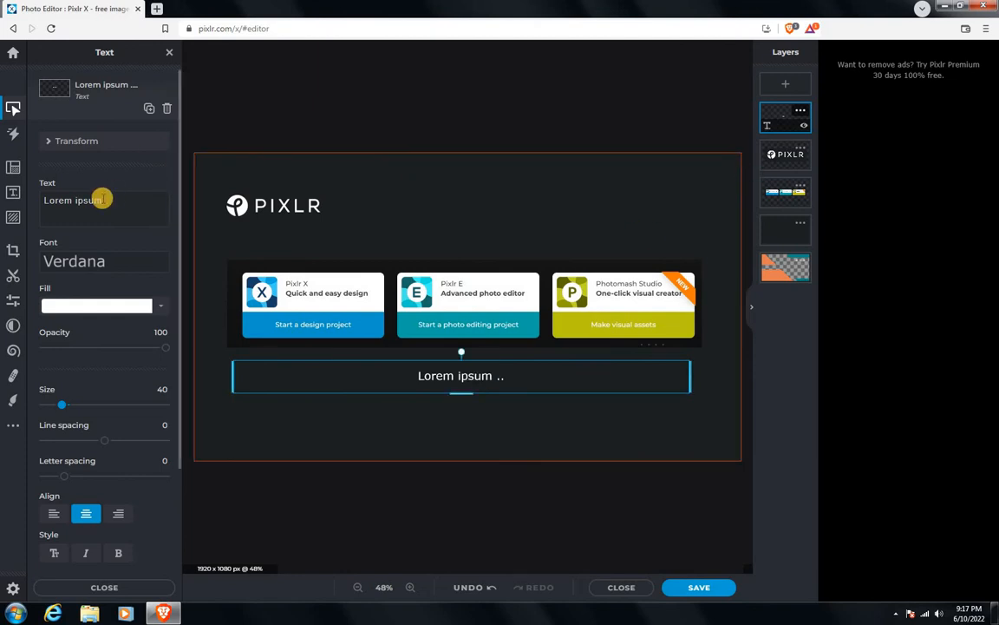
Step: Replace the placeholder text with "Best Online Photo Editor" and select the whole line
key("ctrl+a")
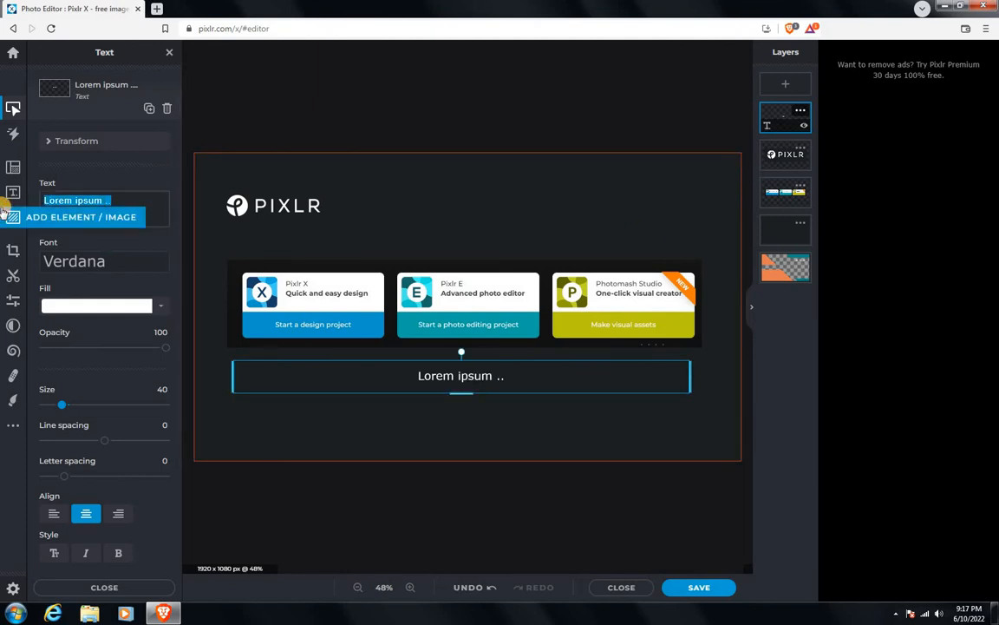
type("Best")
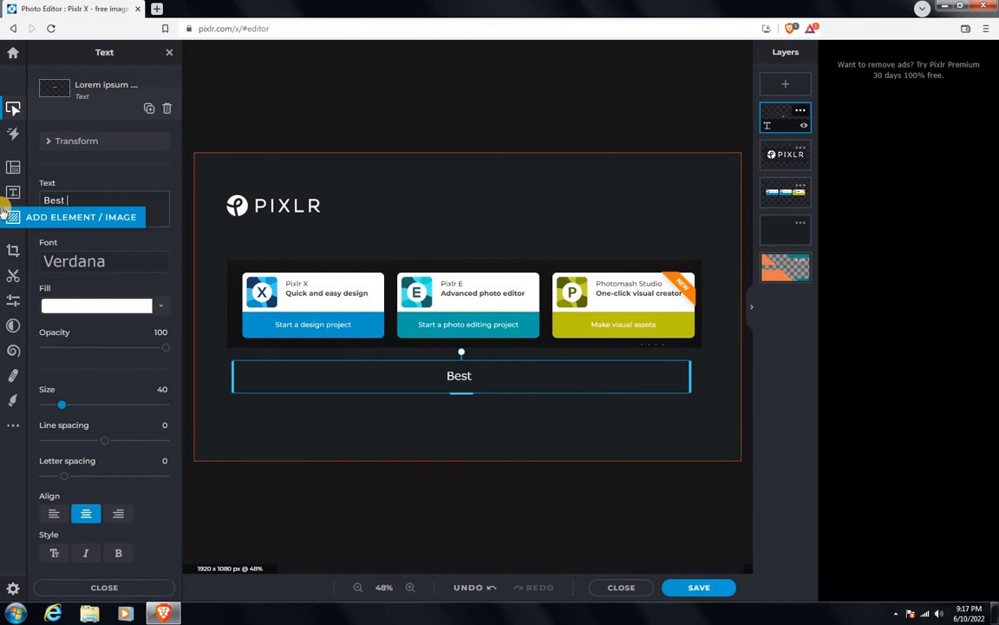
type(" Online ")
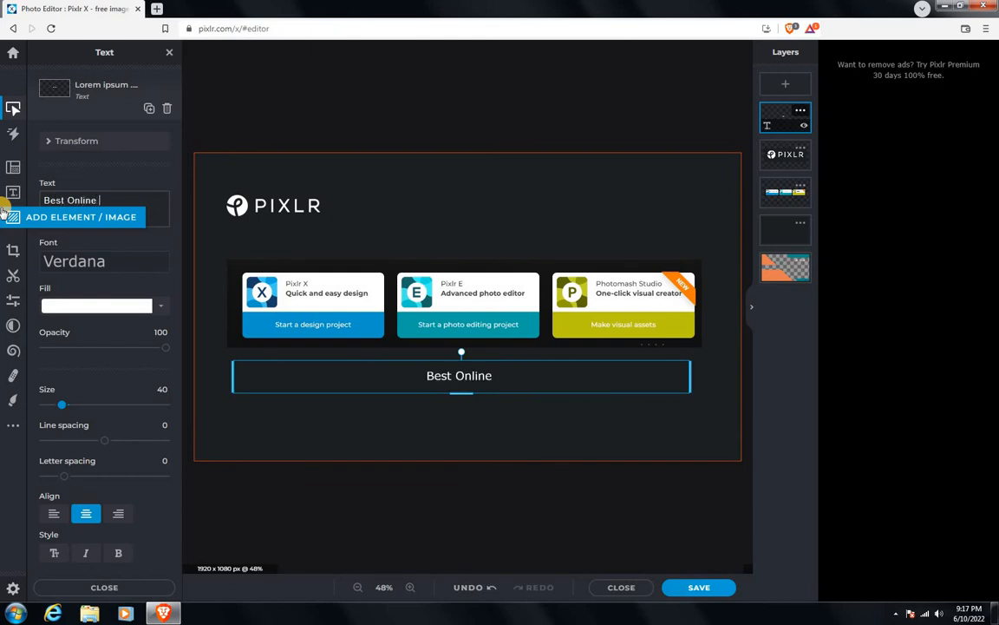
type("Phot")
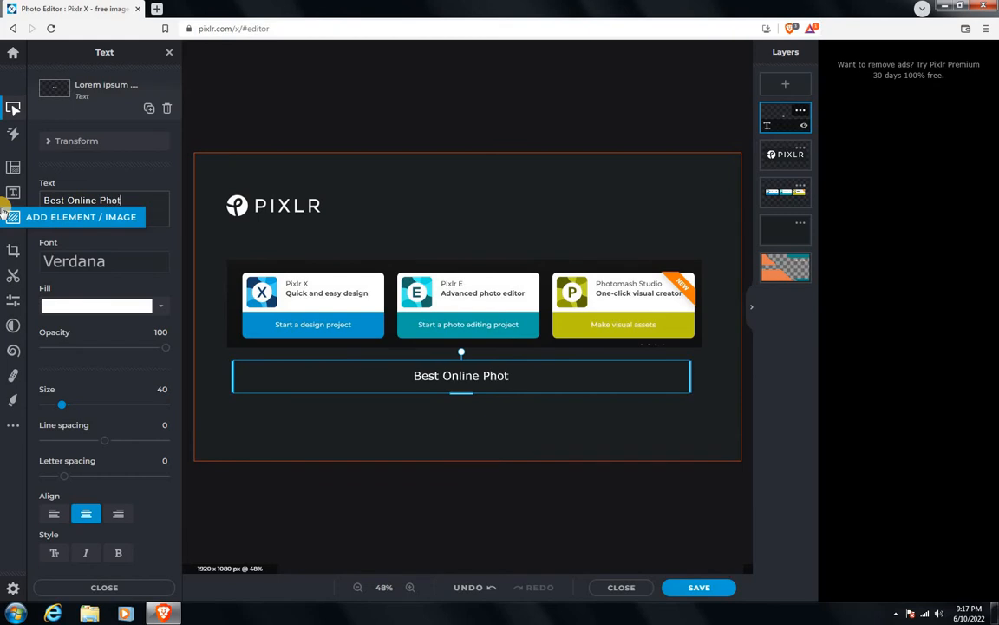
type("o Editor")
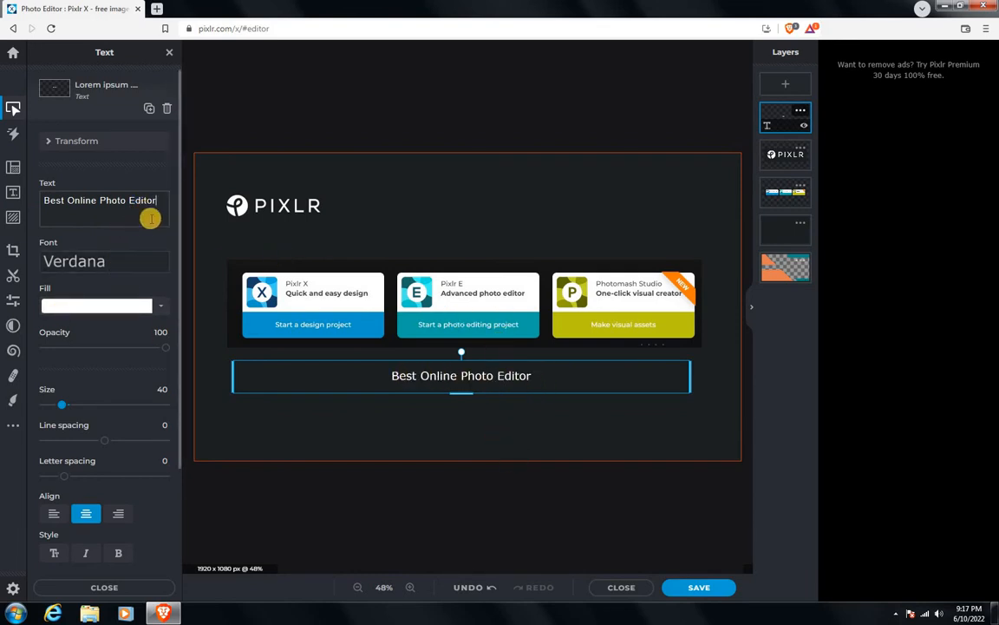
left_click_drag(160, 200, 21, 186)
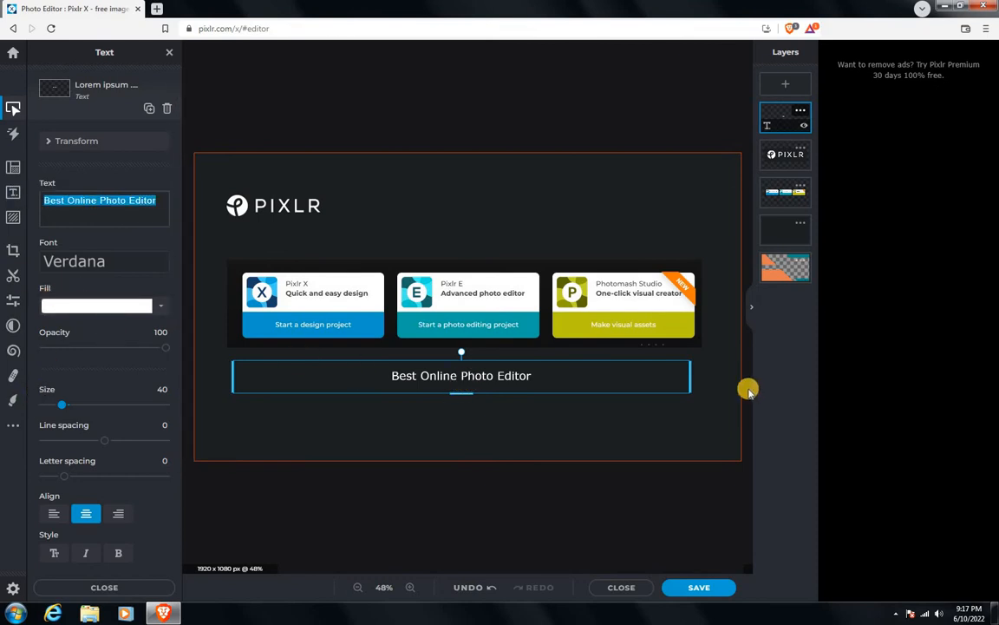
Step: Widen the title's text box to the full canvas width and enlarge the text to size 95
left_click(684, 373)
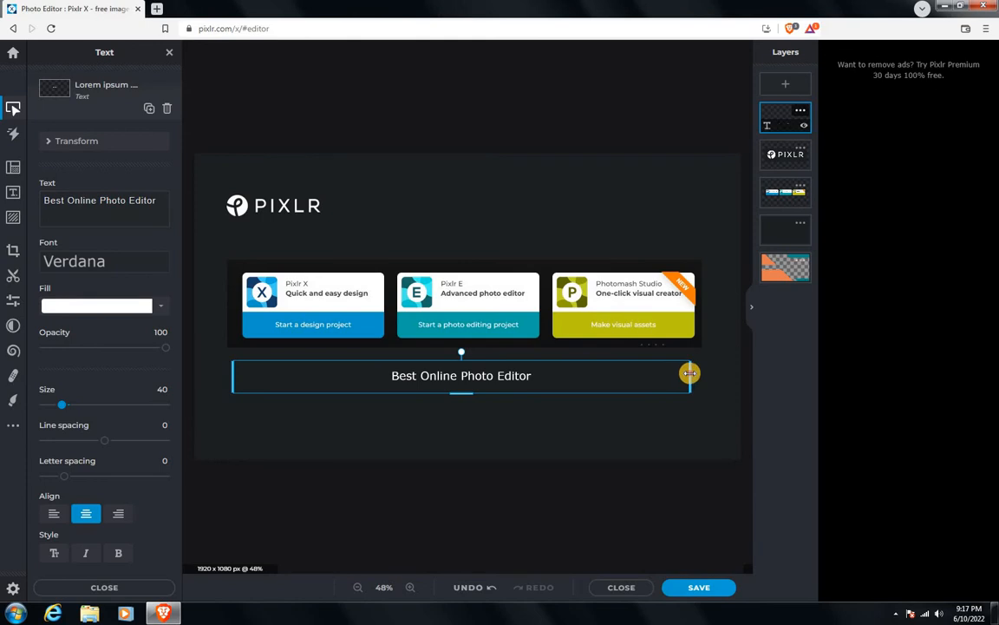
left_click_drag(689, 373, 743, 373)
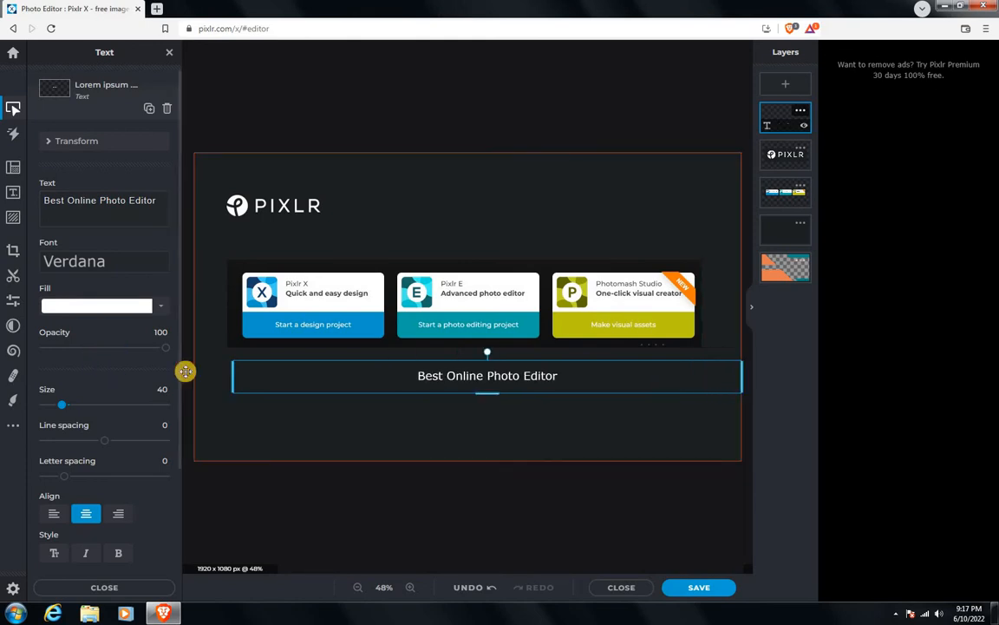
left_click_drag(234, 373, 194, 374)
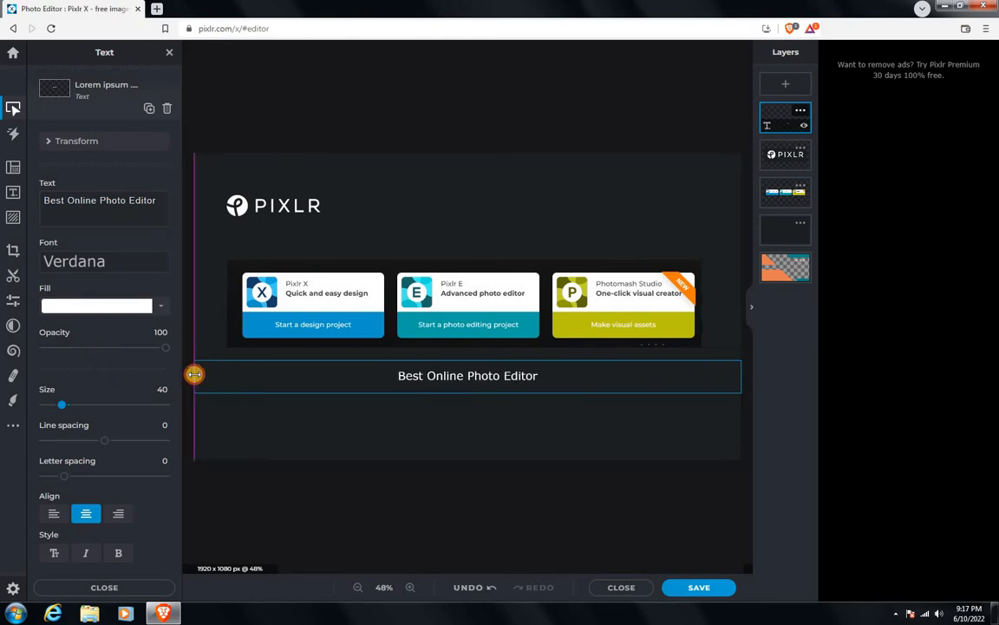
left_click_drag(468, 393, 469, 436)
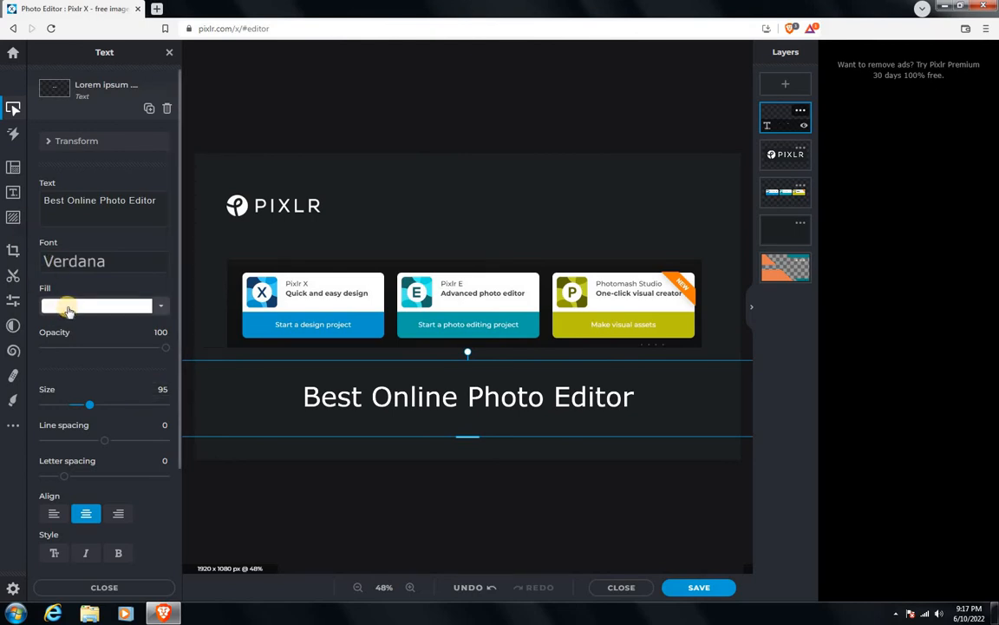
Step: Set the title's font to Amaranth at size 130 and move it up to sit just beneath the three-card banner
left_click(122, 261)
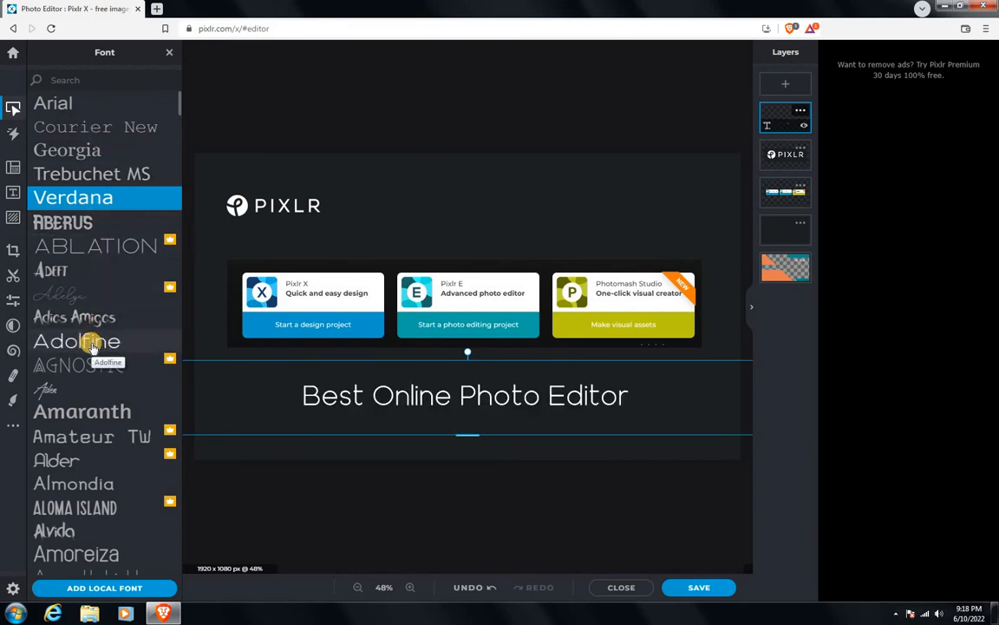
left_click(102, 415)
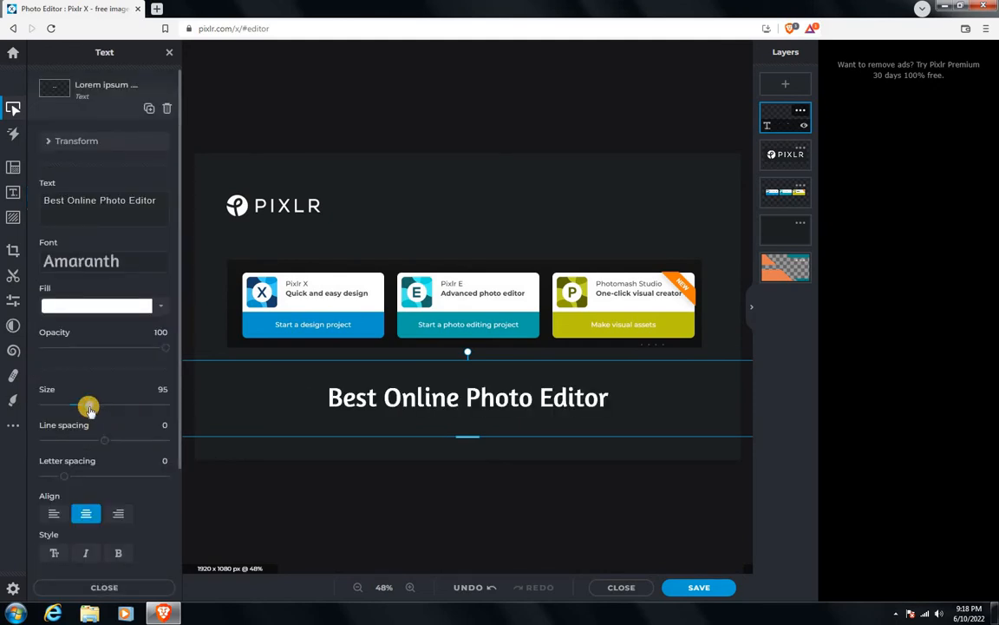
left_click_drag(93, 408, 95, 408)
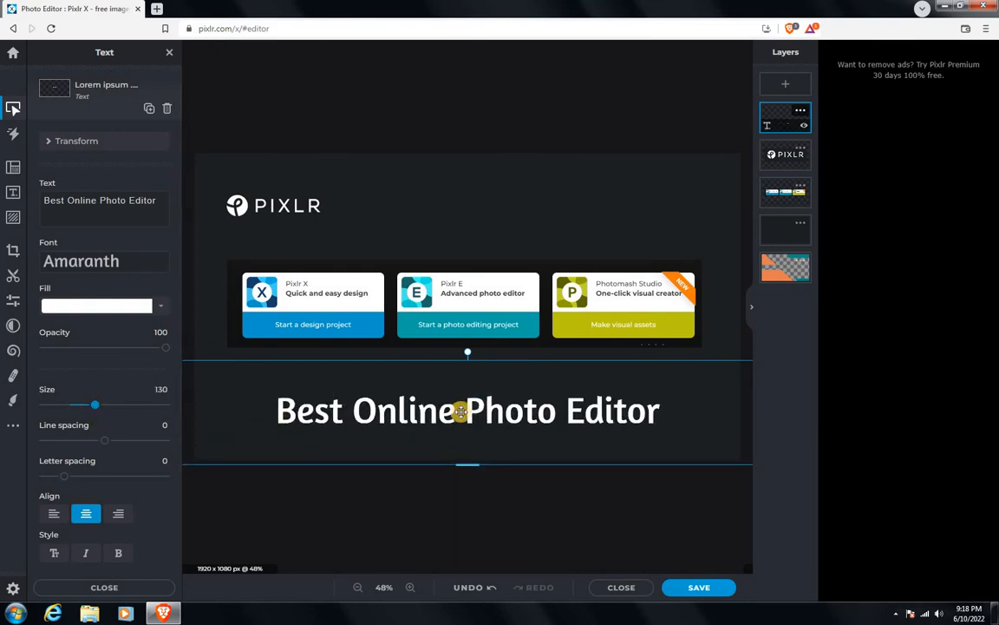
left_click_drag(460, 415, 458, 384)
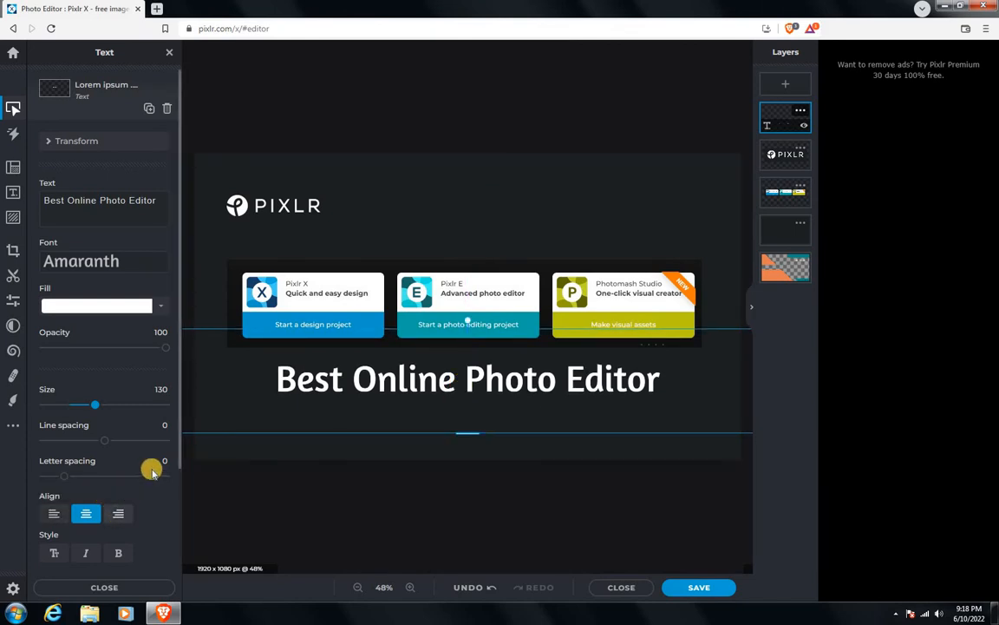
Step: Add an outline in black #000000 to the title text and deselect the text layer
scroll(159, 469, "down", 3)
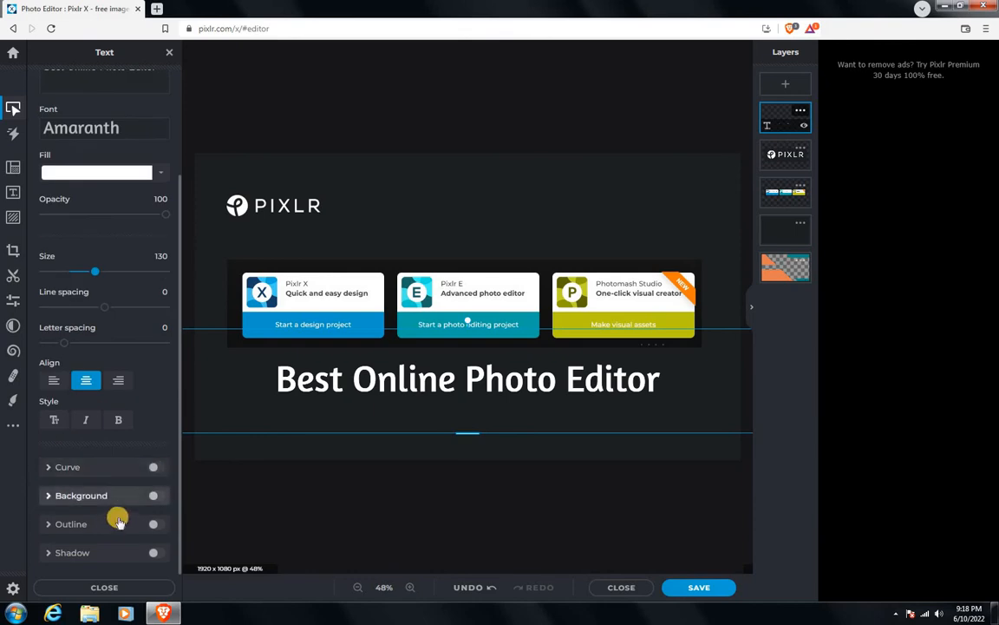
left_click(47, 525)
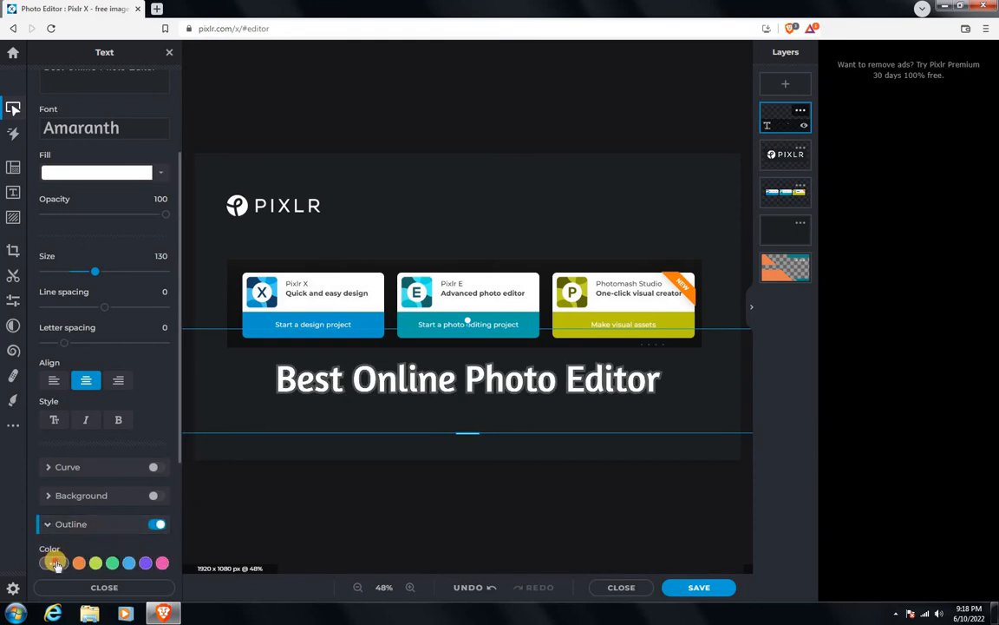
left_click(90, 560)
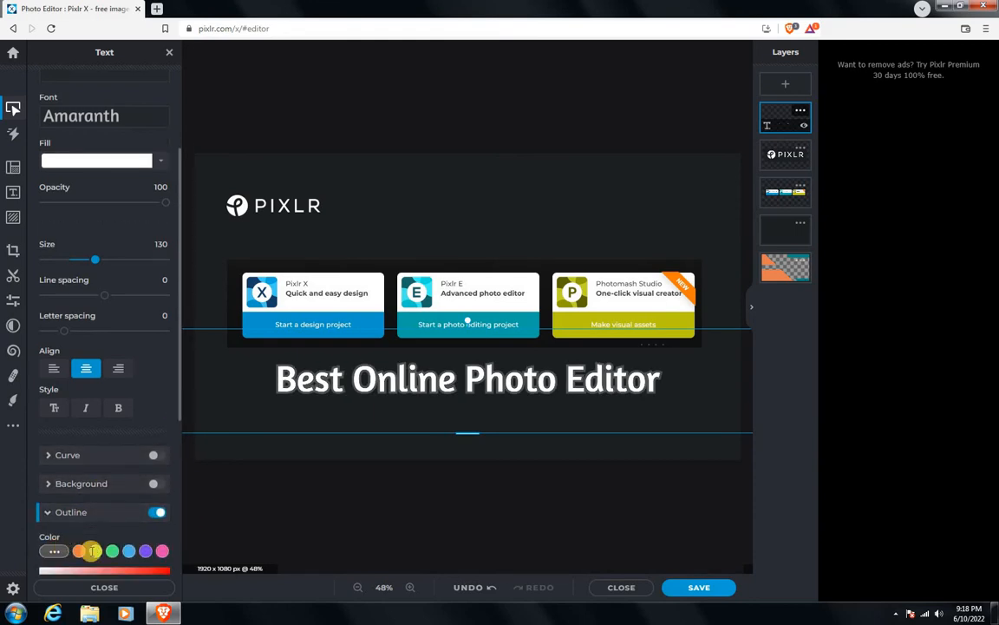
scroll(93, 550, "down", 2)
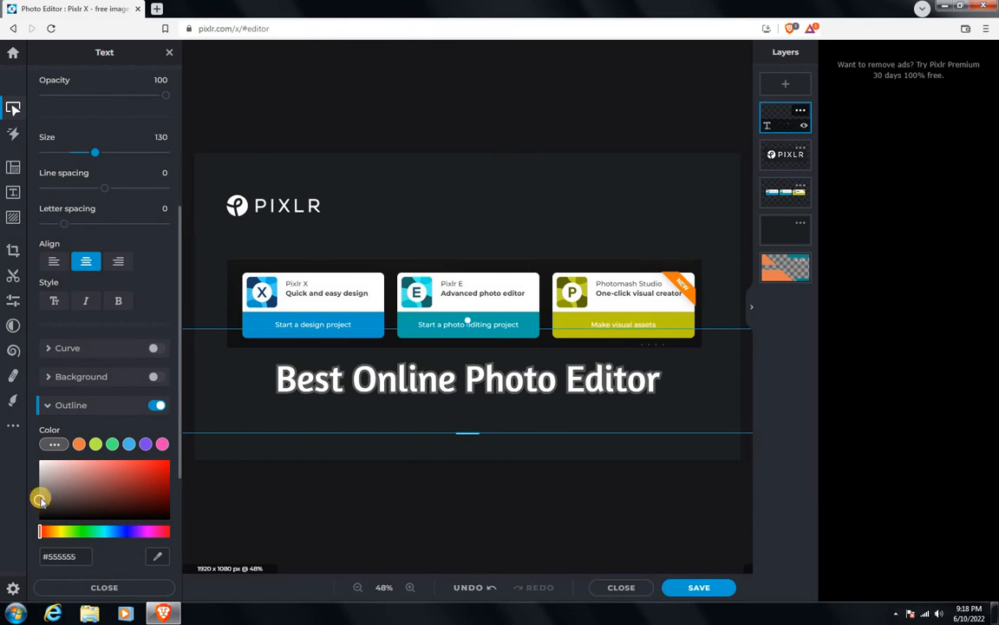
left_click_drag(59, 517, 66, 521)
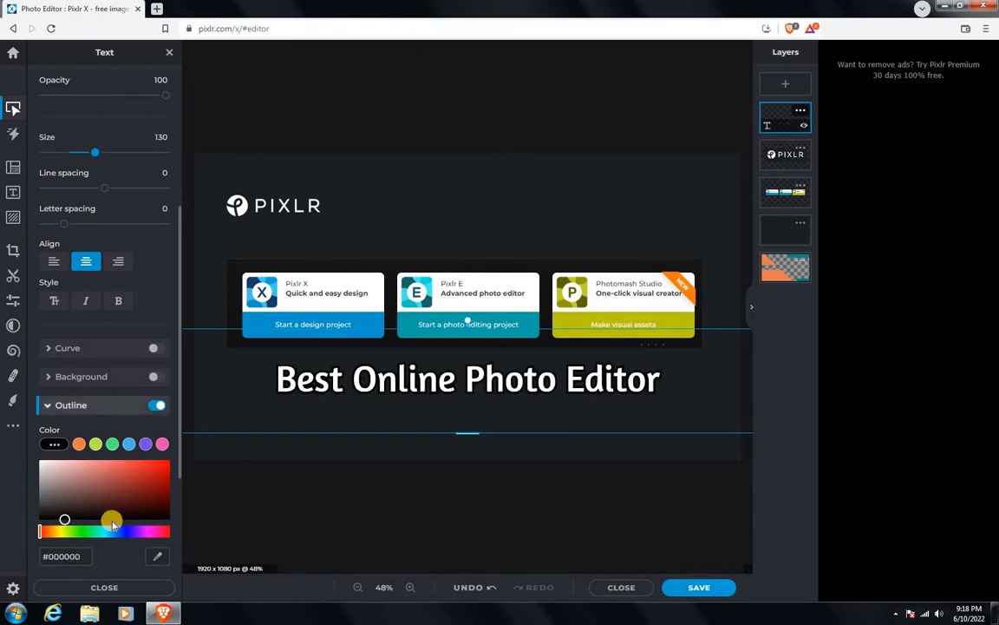
scroll(110, 520, "down", 2)
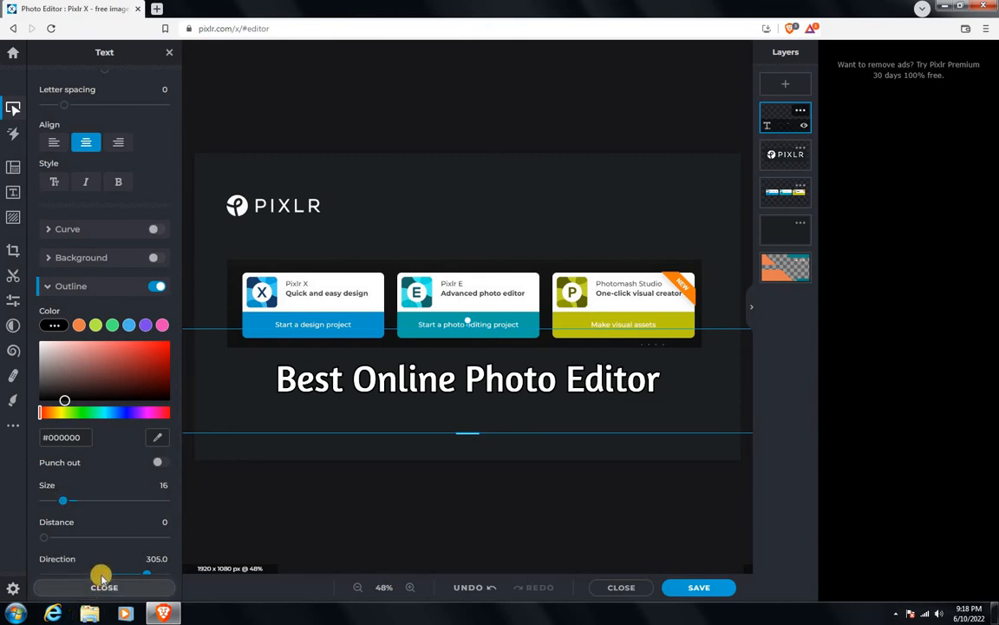
scroll(102, 575, "down", 1)
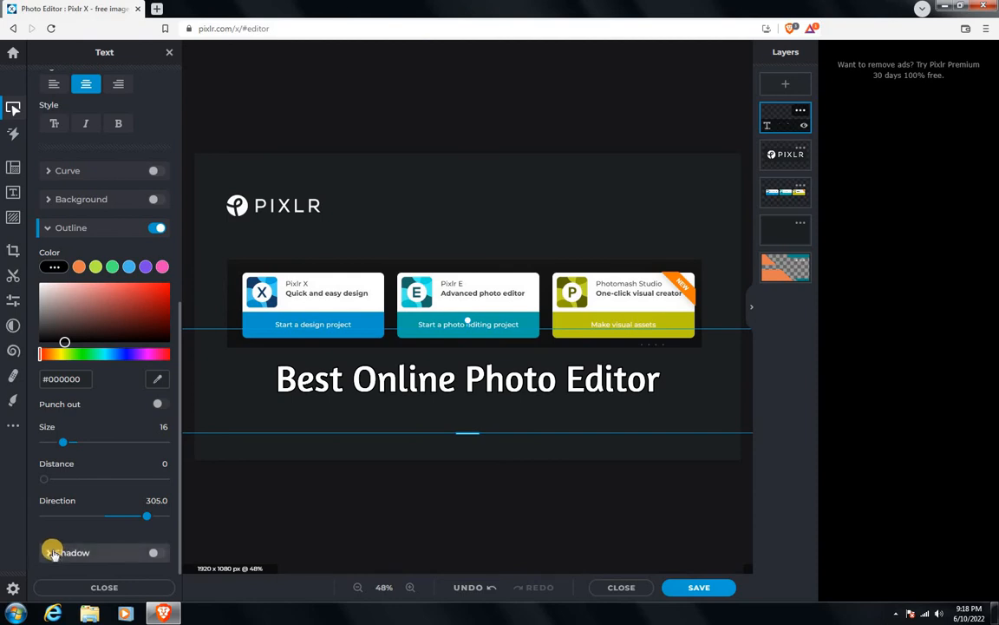
scroll(78, 547, "up", 3)
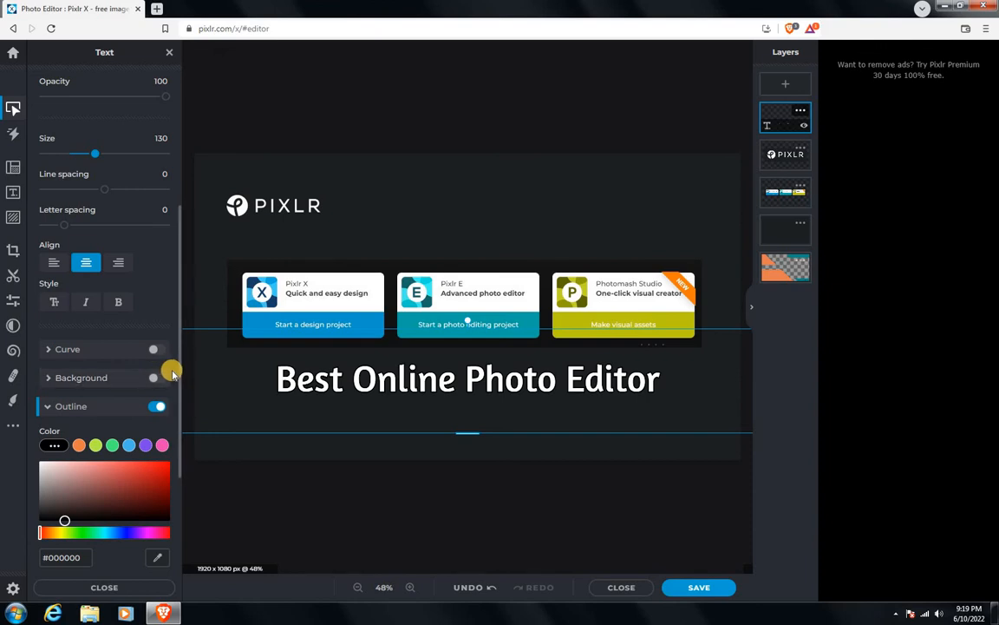
left_click(483, 110)
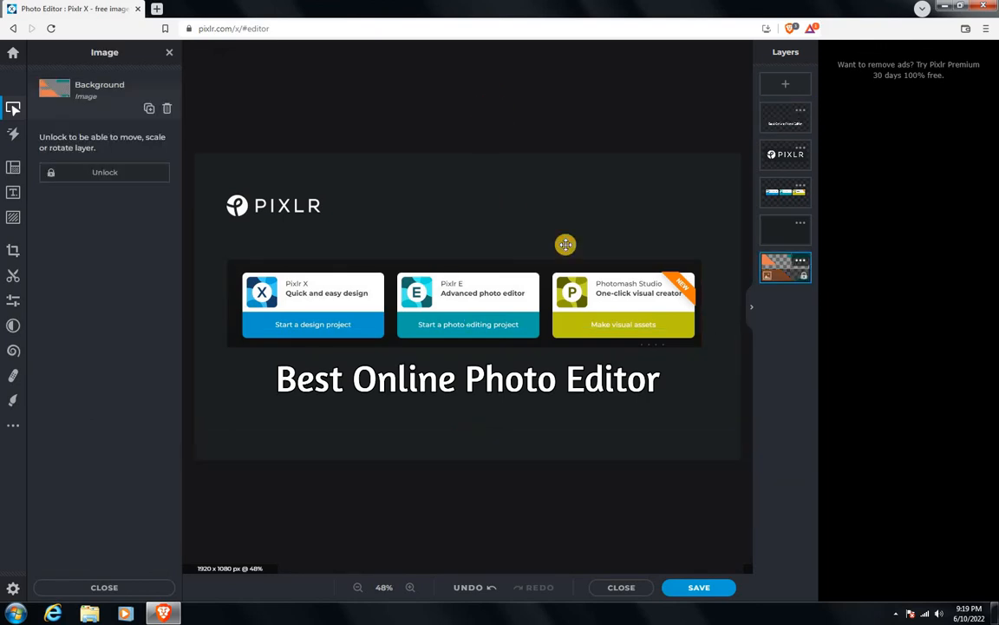
Step: Export the design as a high-quality 1920 x 1080 JPG and choose the workflow folder on the Desktop as destination
left_click(696, 588)
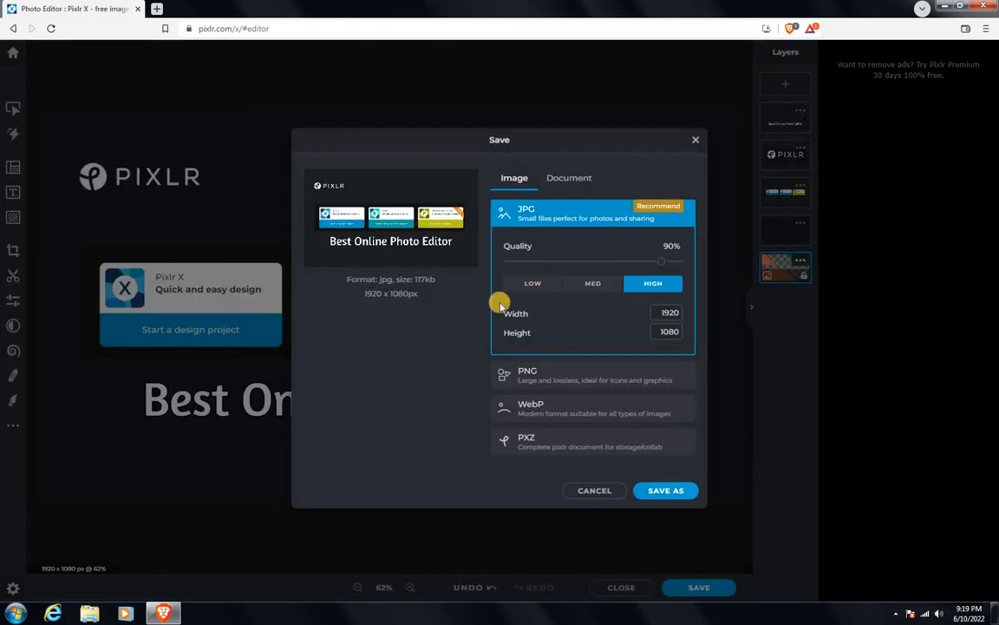
left_click(657, 490)
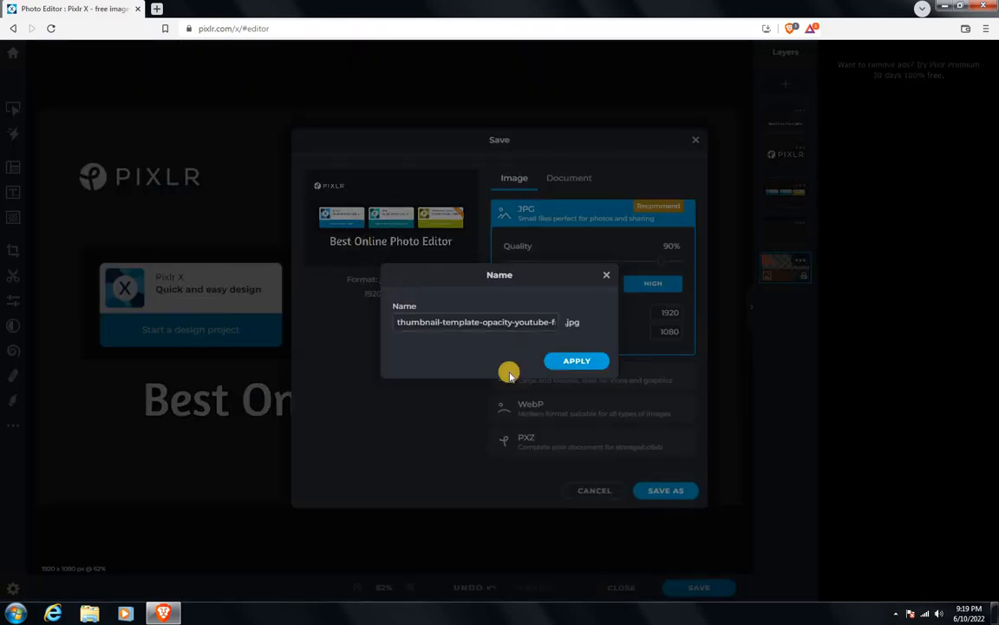
left_click(595, 362)
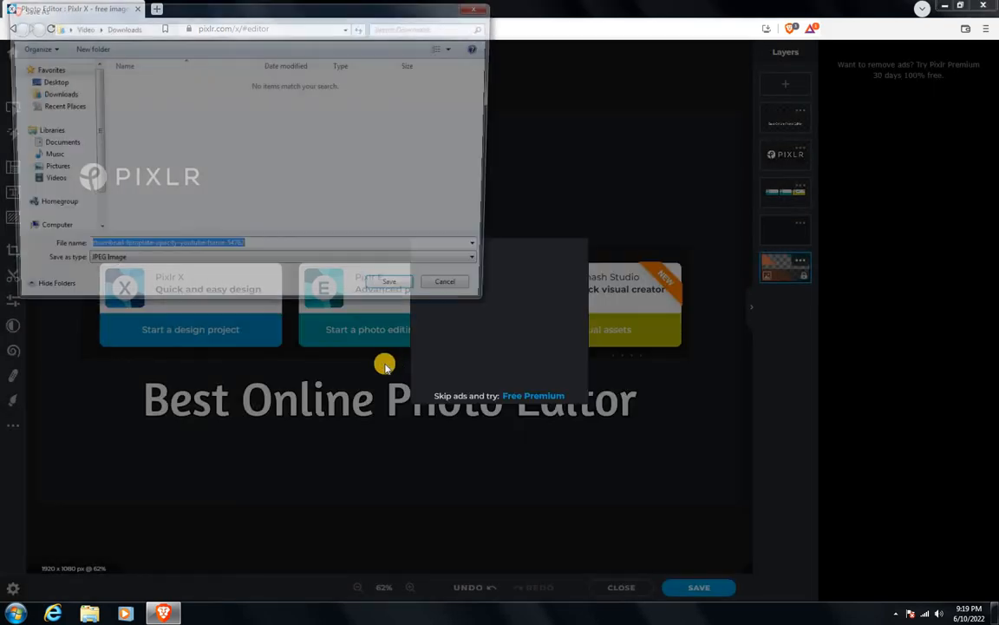
left_click(45, 82)
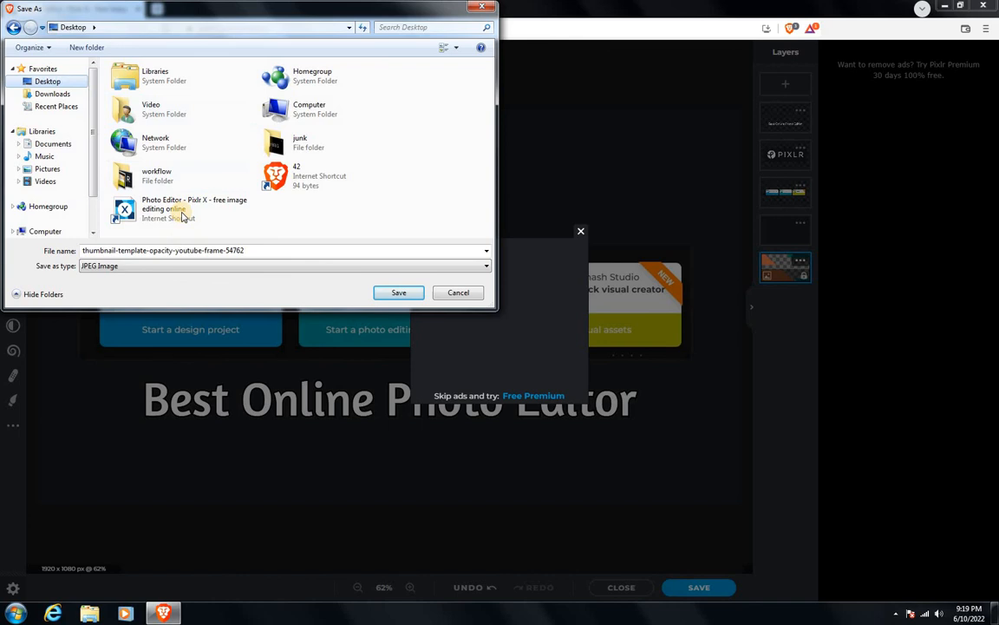
double_click(156, 173)
Step: Save the image under the file name "thumbnail-template 1" and dismiss the ad overlay
double_click(264, 250)
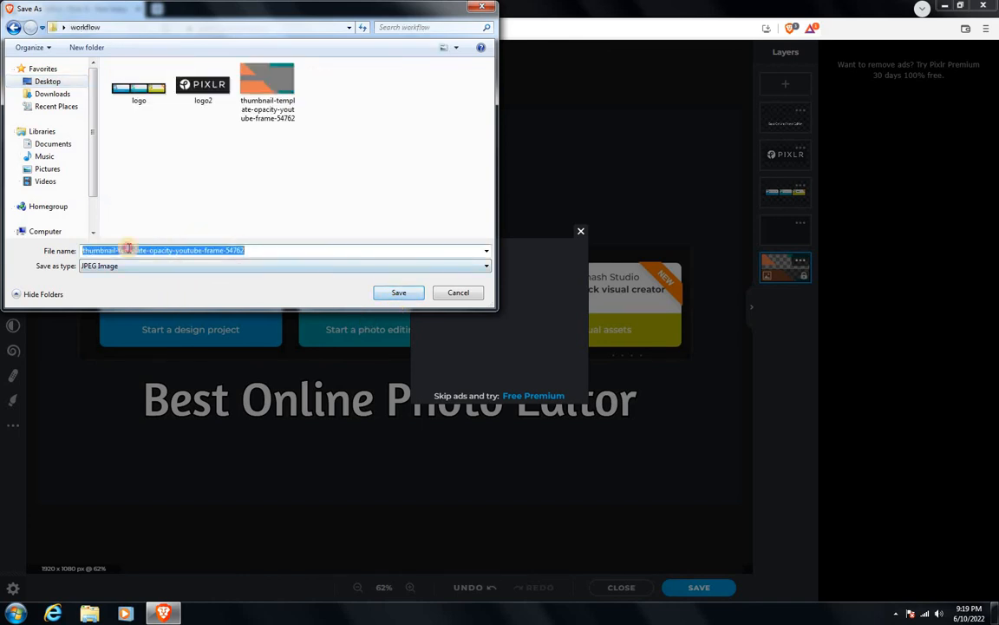
left_click(132, 250)
left_click_drag(147, 250, 342, 252)
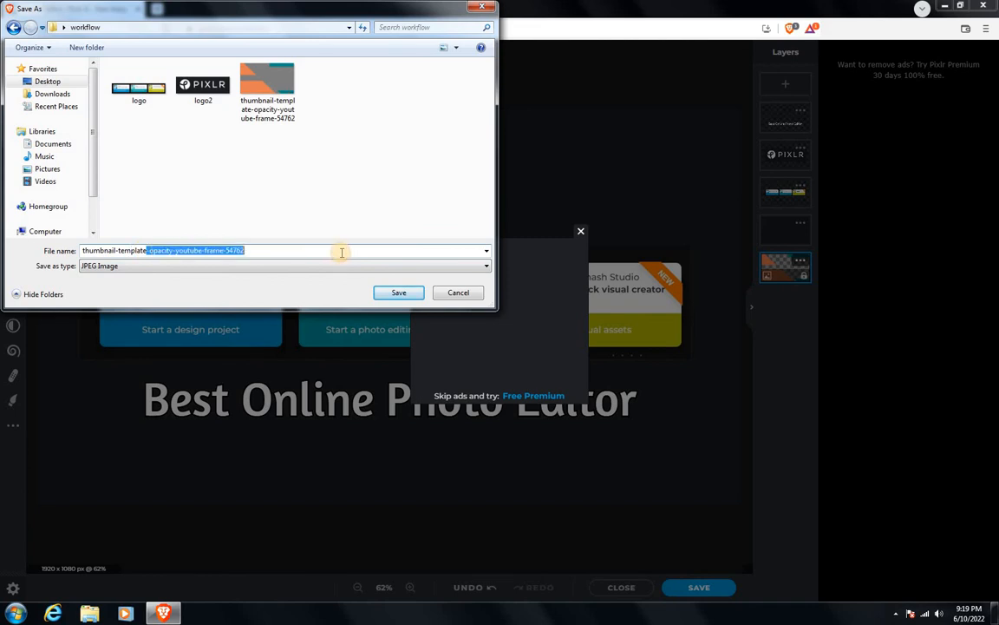
key("BackSpace")
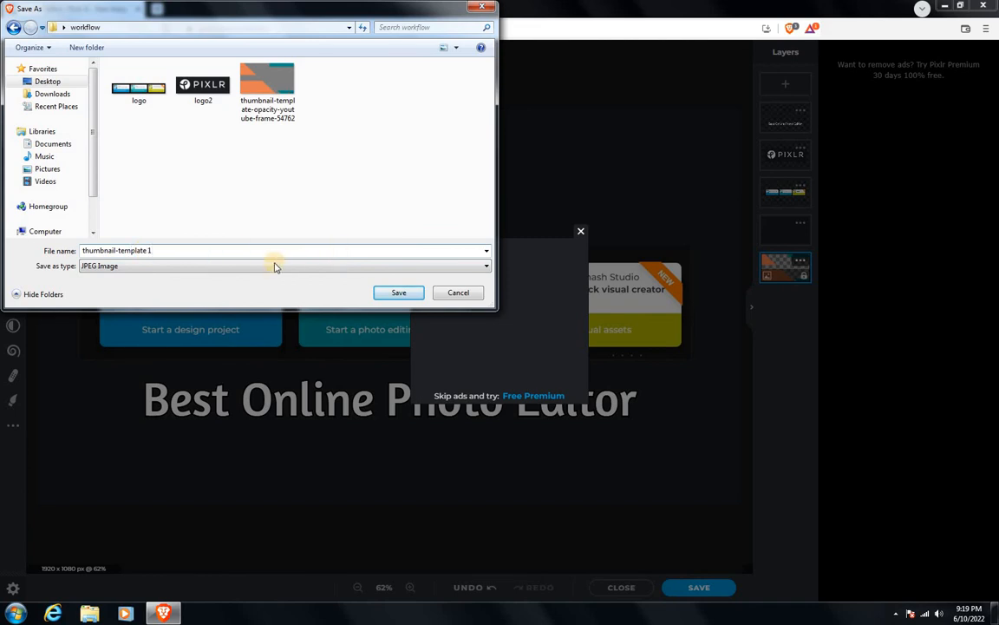
type("1")
left_click(386, 293)
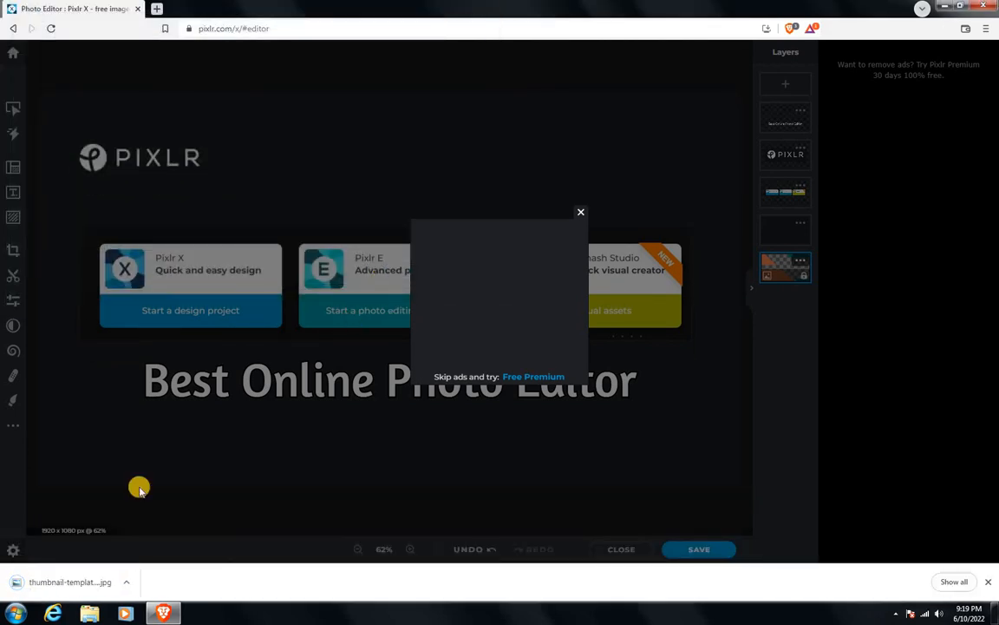
left_click(580, 212)
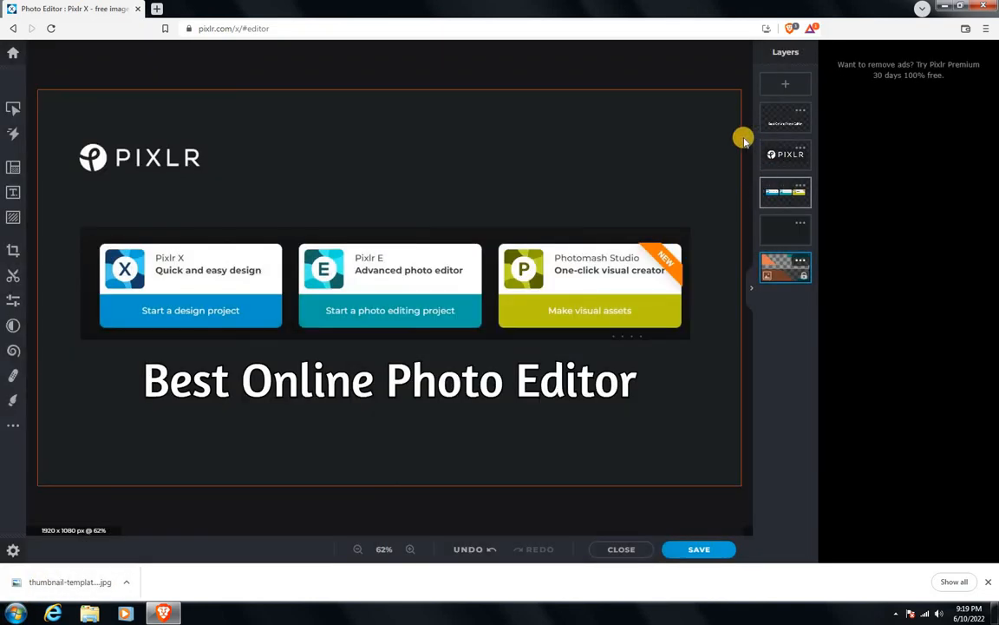
Step: View the latest projects on the home page and reopen the active thumbnail project in the editor
left_click(10, 54)
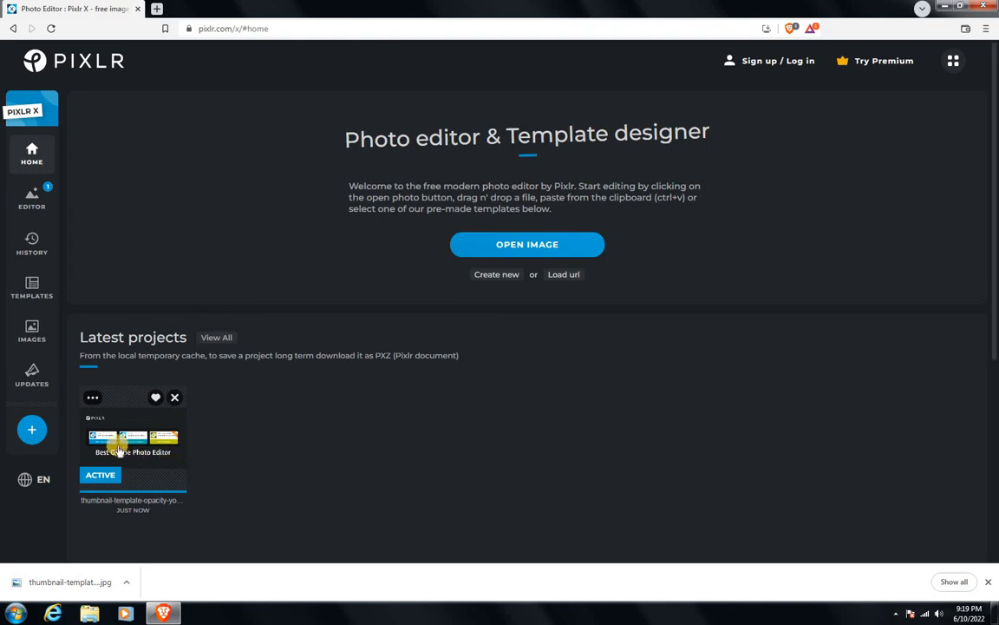
left_click(88, 401)
left_click(339, 412)
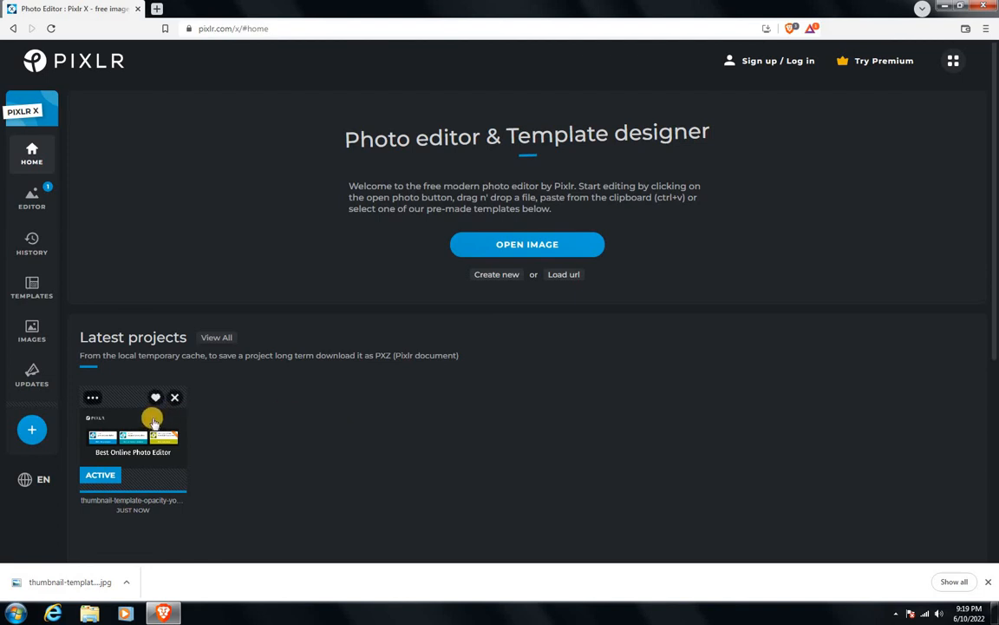
mouse_move(130, 404)
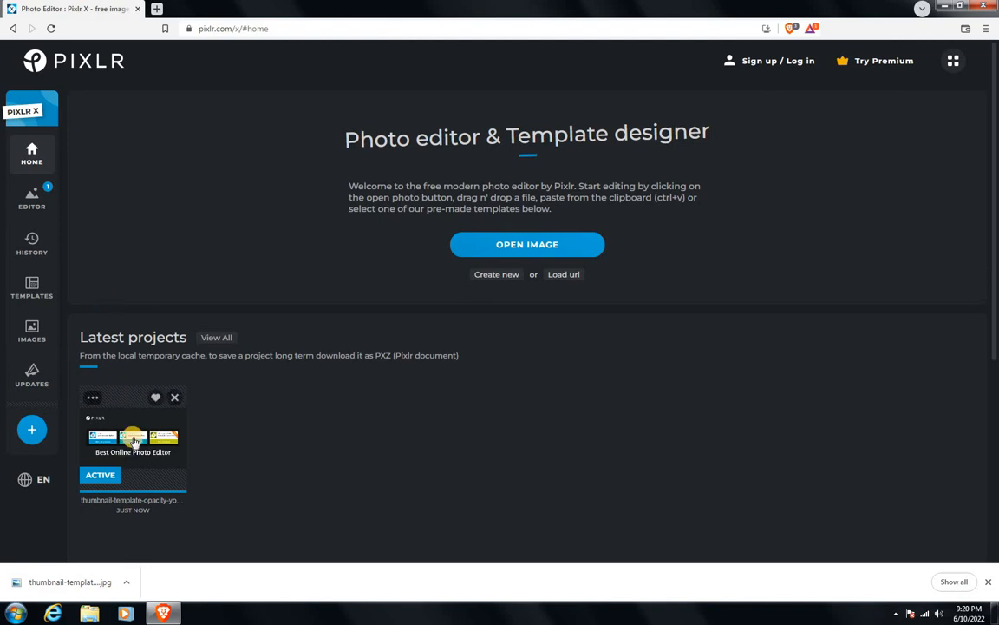
left_click(134, 442)
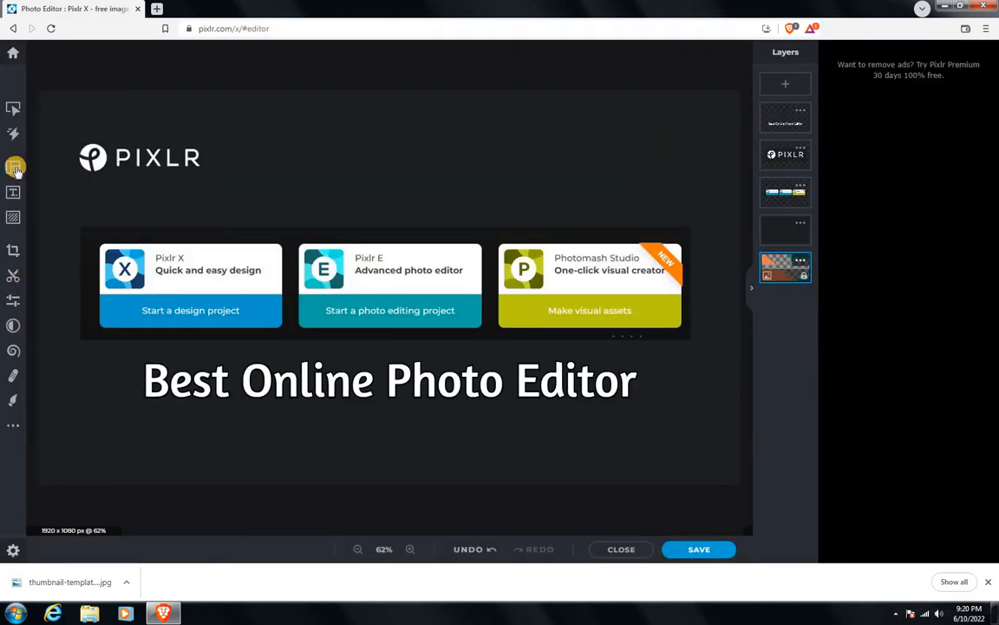